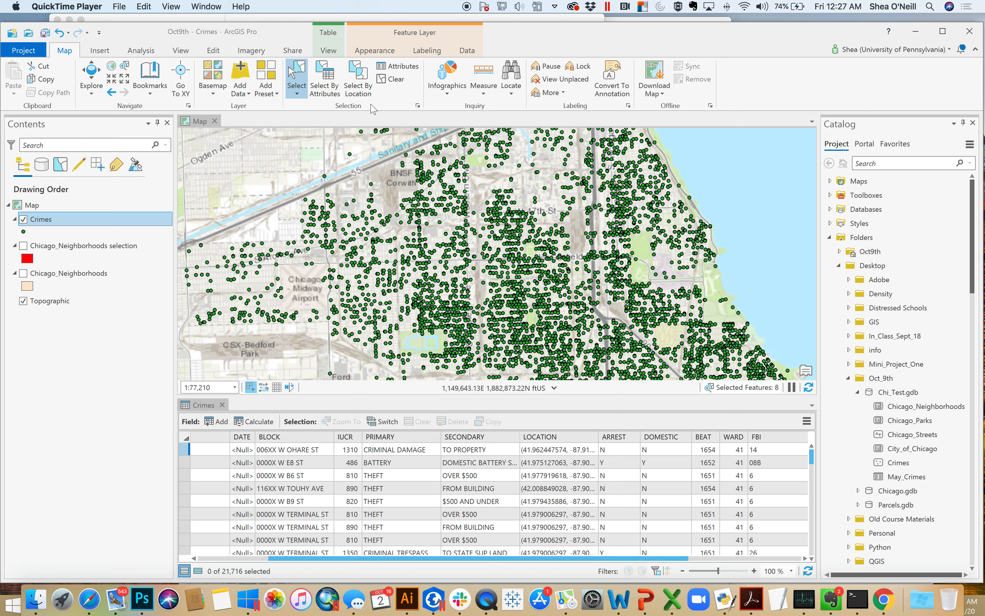
# Open the Select Layer By Attribute tool with Crimes as input rows and set the selection type to New selection.
pyautogui.click(333, 82)
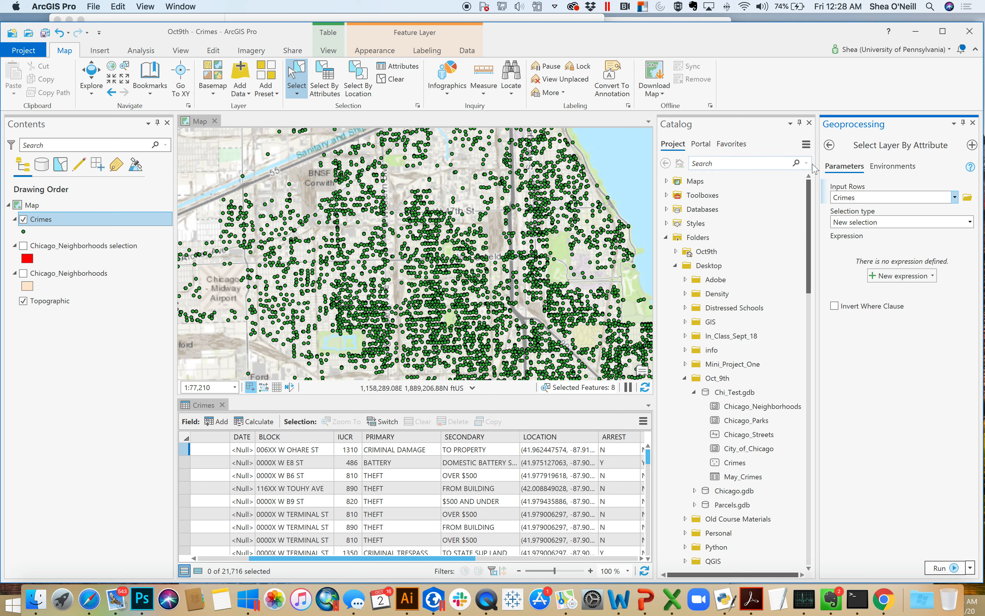
pyautogui.moveTo(818, 175); pyautogui.dragTo(805, 175)
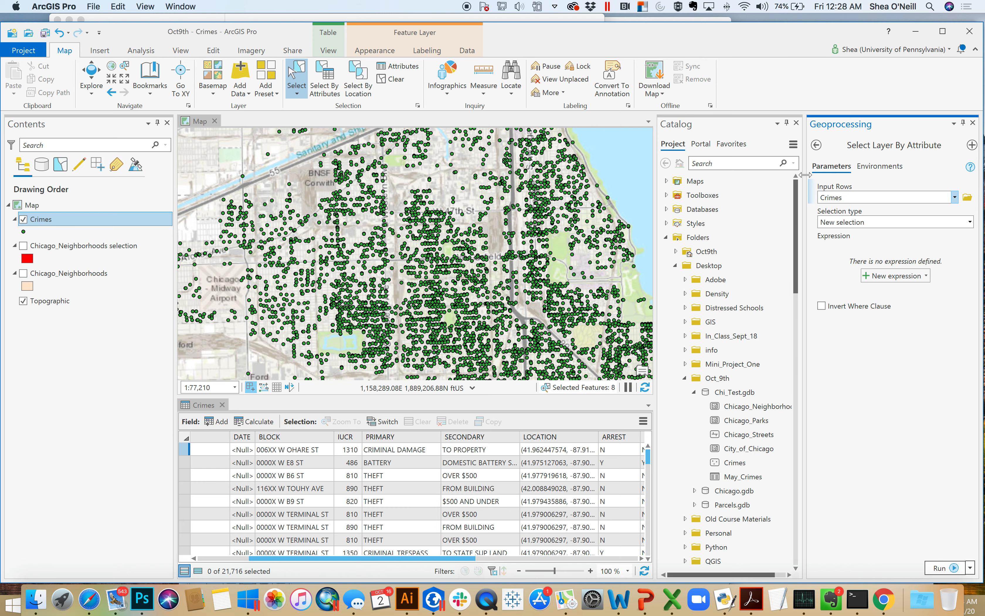
pyautogui.click(867, 198)
pyautogui.click(970, 222)
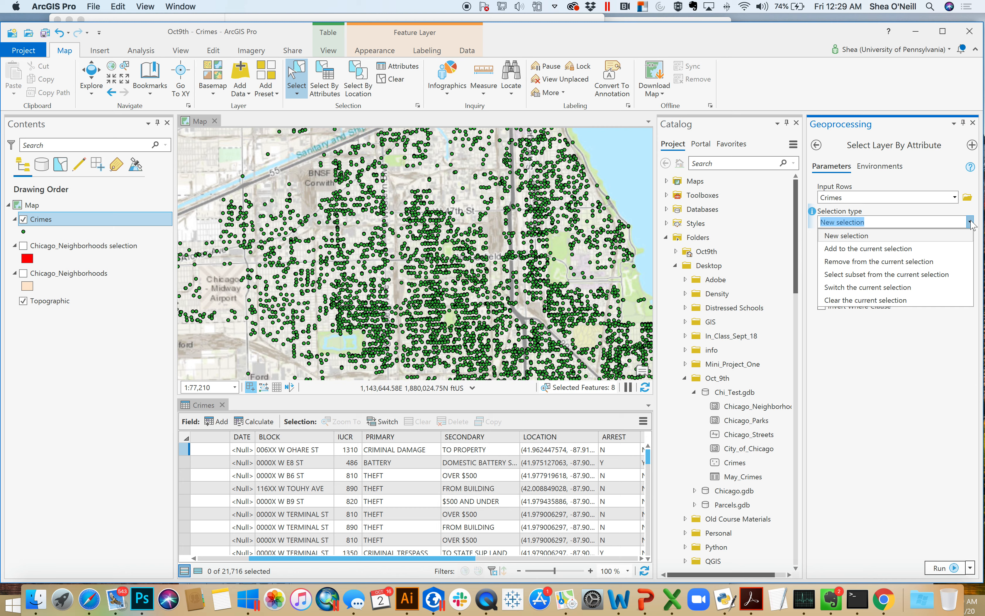
pyautogui.click(839, 237)
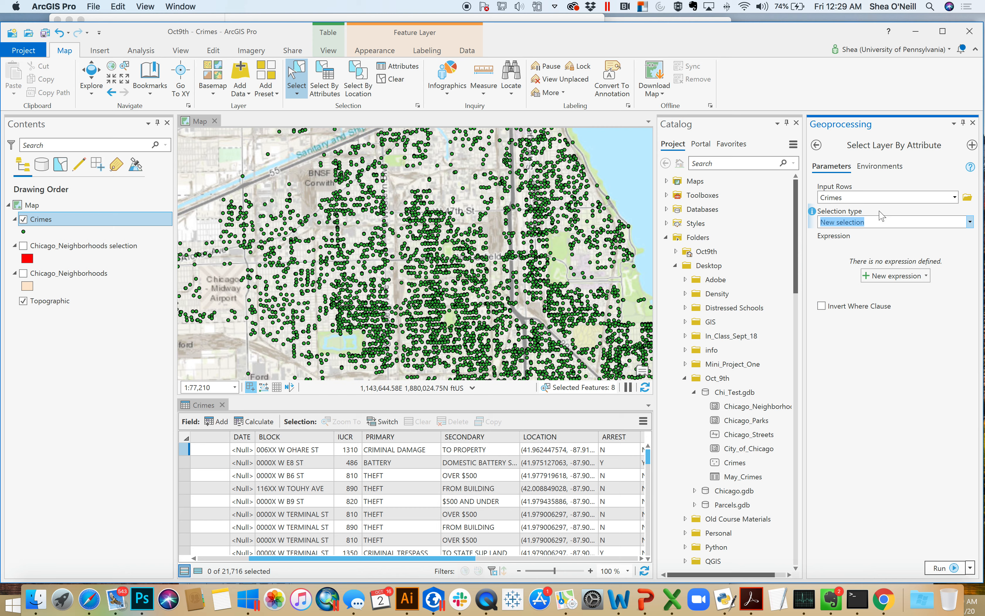
pyautogui.click(900, 278)
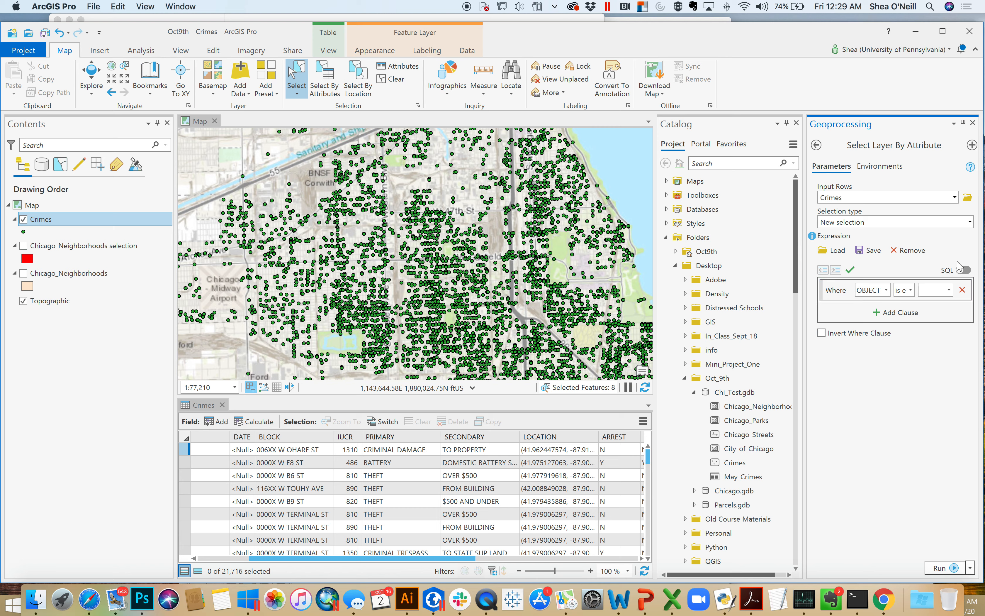
pyautogui.click(963, 270)
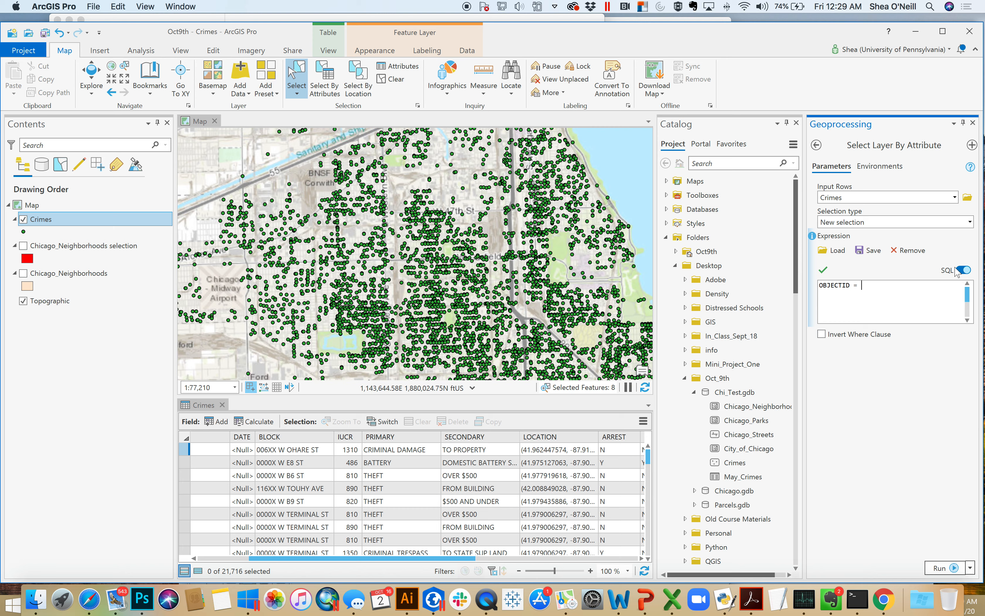
pyautogui.click(962, 270)
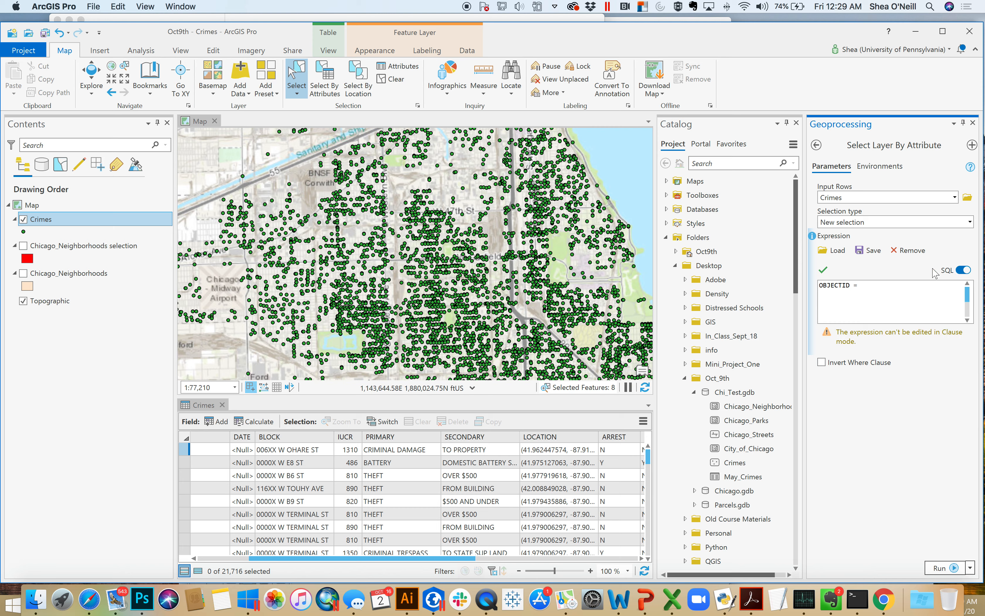
pyautogui.click(916, 251)
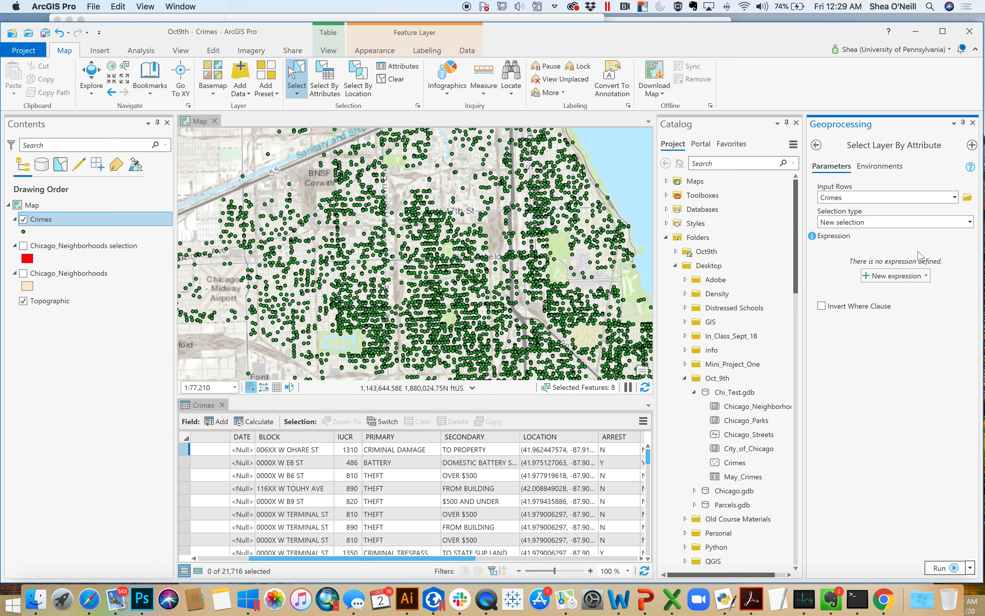
# Create a new clause-based expression on the PRIMARY field and widen the tool pane to make the clause readable.
pyautogui.click(915, 276)
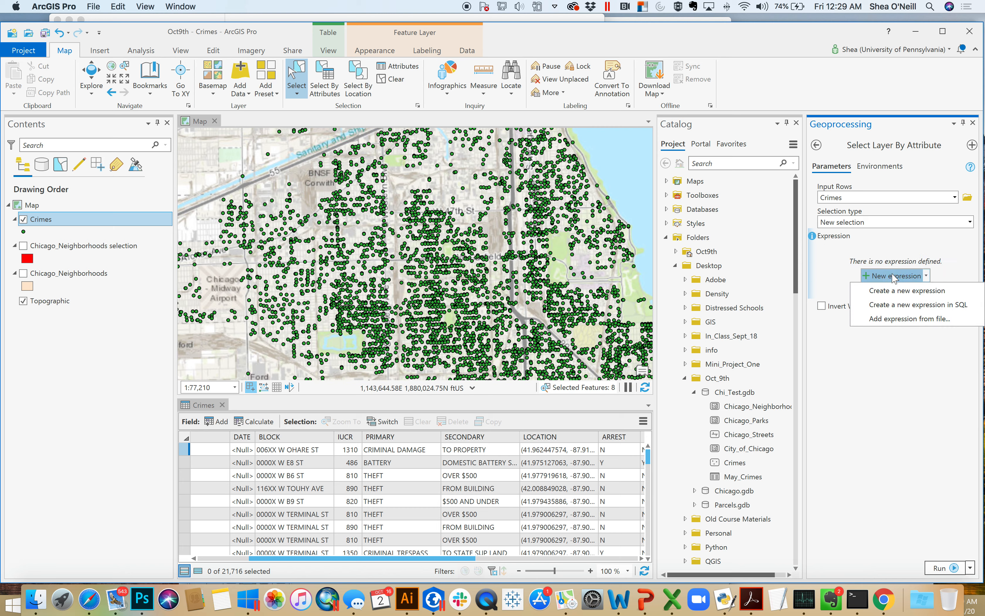
pyautogui.click(898, 290)
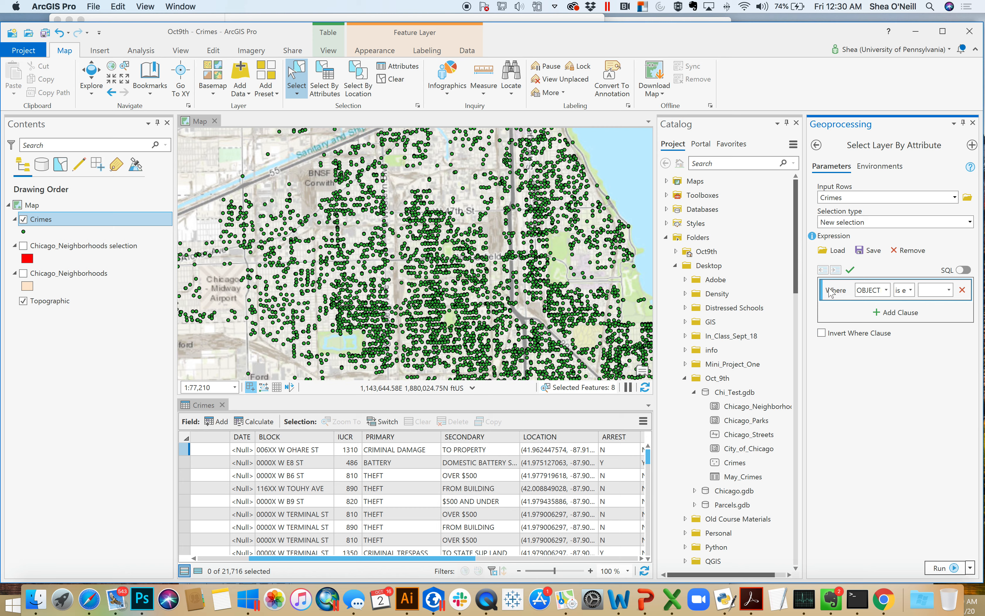
pyautogui.click(886, 290)
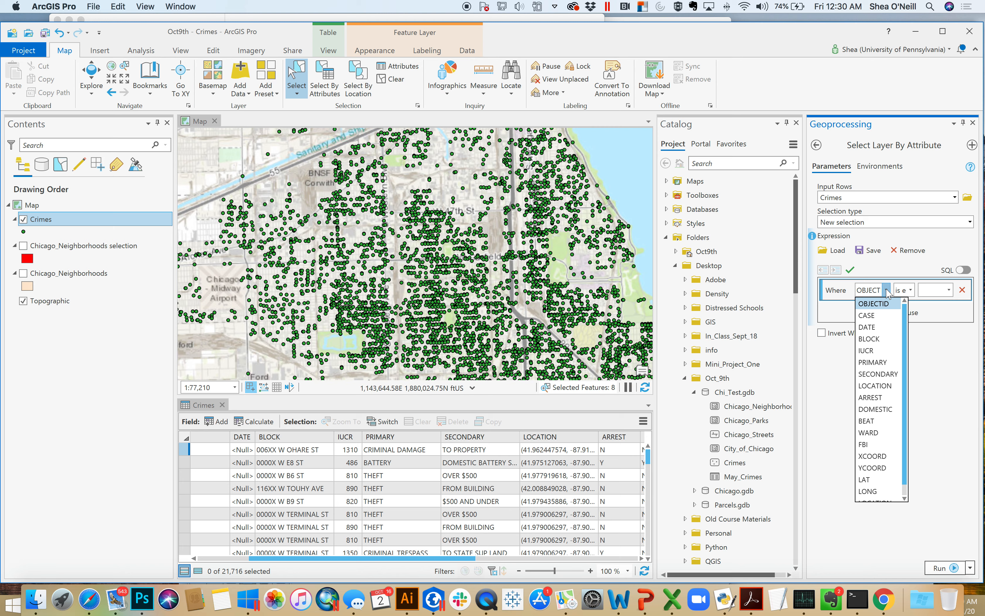
pyautogui.click(880, 362)
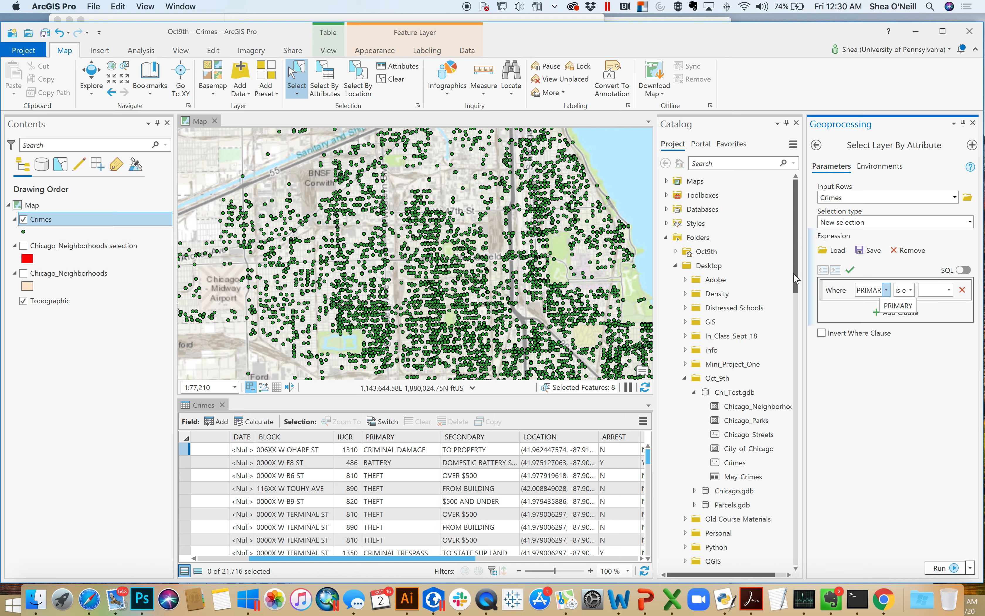
pyautogui.moveTo(804, 269); pyautogui.dragTo(766, 270)
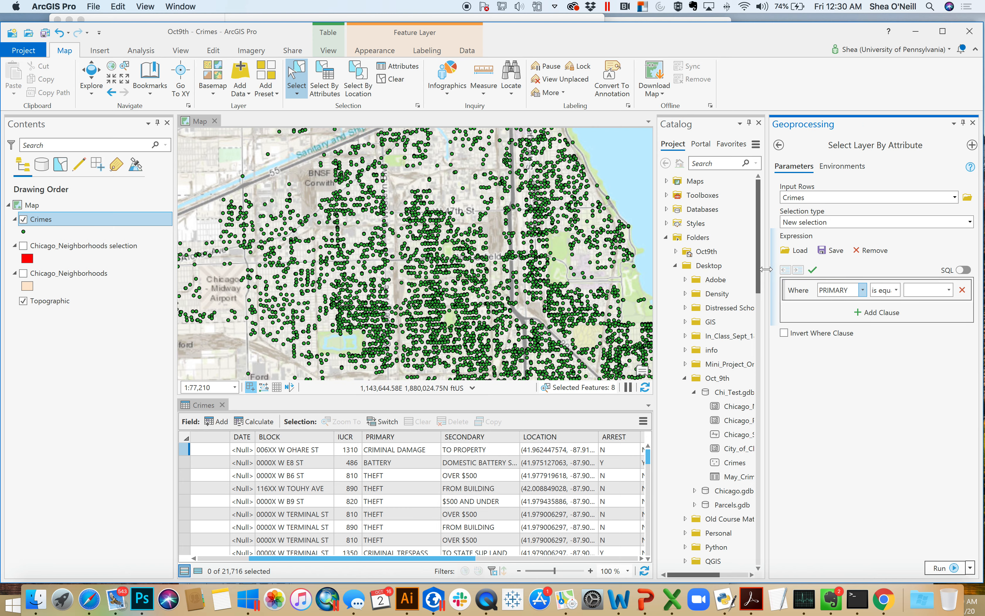
# Complete the PRIMARY clause with is equal to THEFT and run the selection on the Crimes layer.
pyautogui.click(896, 290)
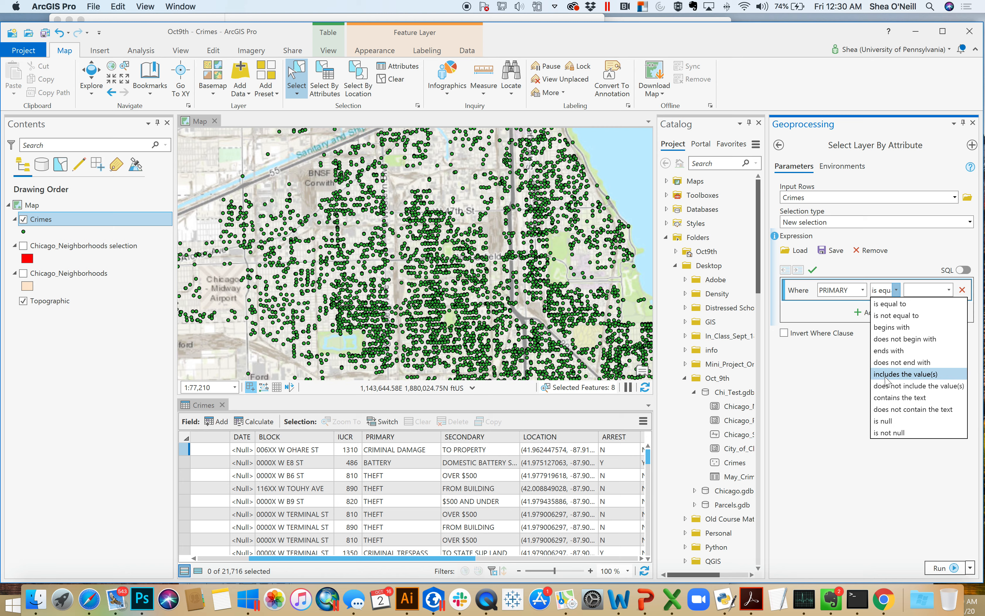
pyautogui.click(890, 303)
pyautogui.click(949, 290)
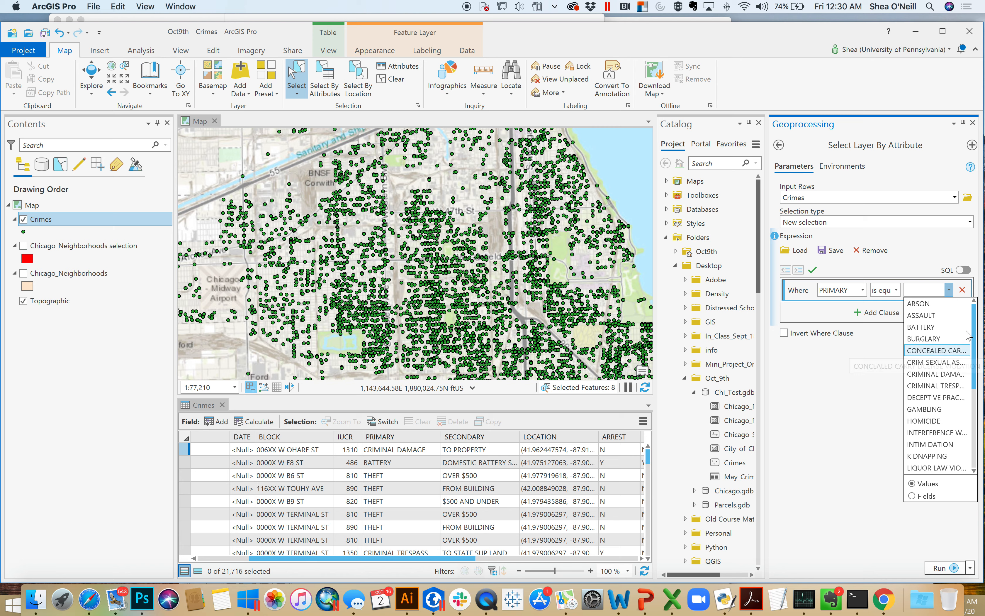
pyautogui.moveTo(974, 326); pyautogui.dragTo(960, 308)
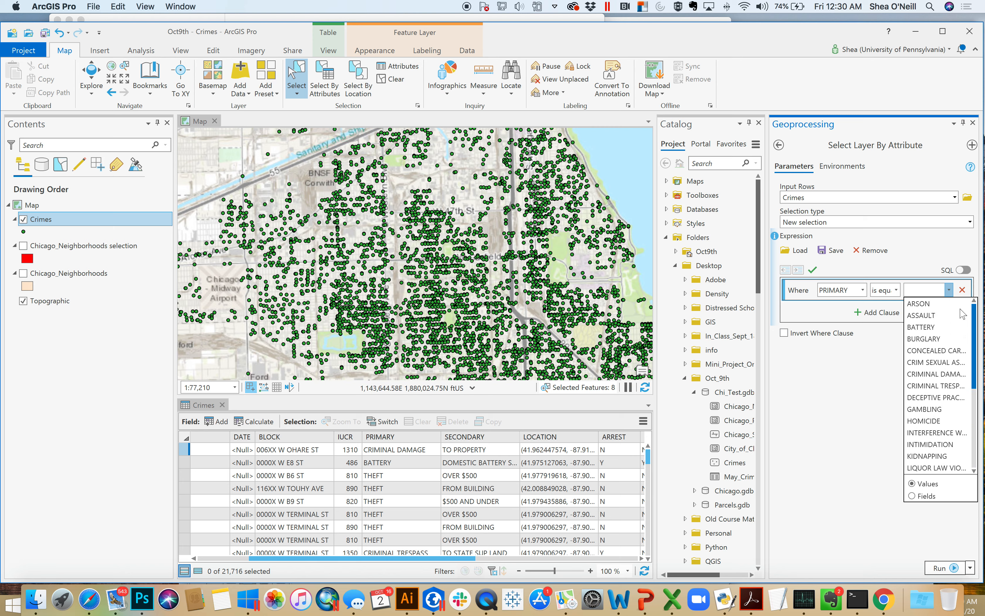
pyautogui.moveTo(960, 308); pyautogui.dragTo(968, 417)
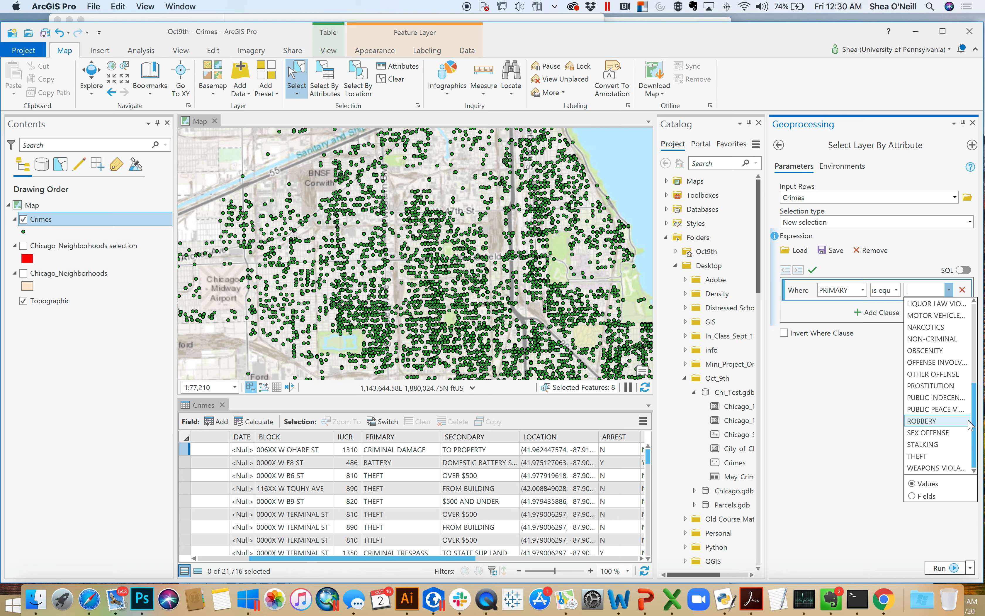
pyautogui.click(933, 454)
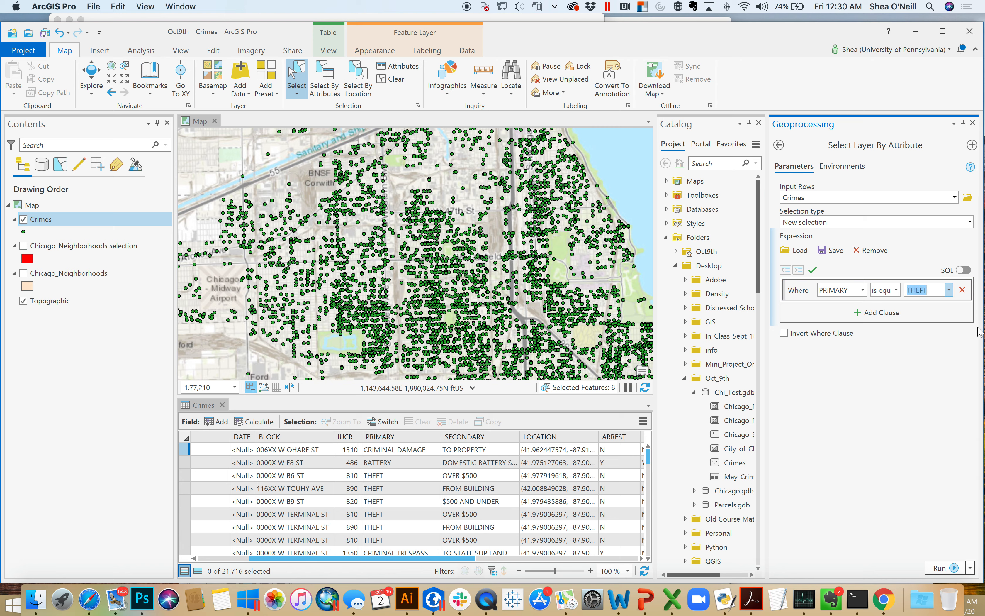
pyautogui.click(952, 569)
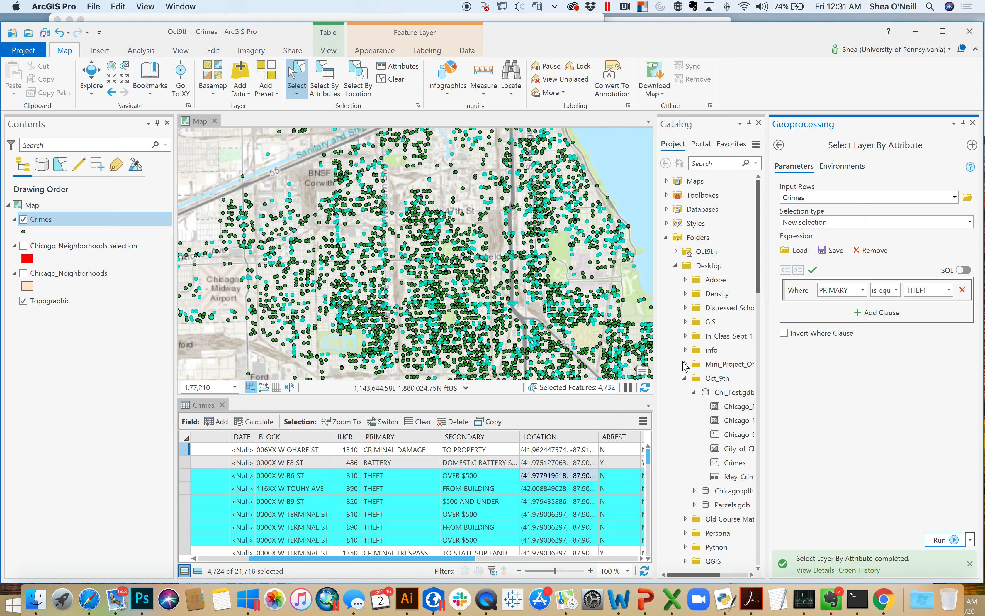
# Add a second clause, And ARREST is equal to Y, and run the selection again.
pyautogui.click(876, 312)
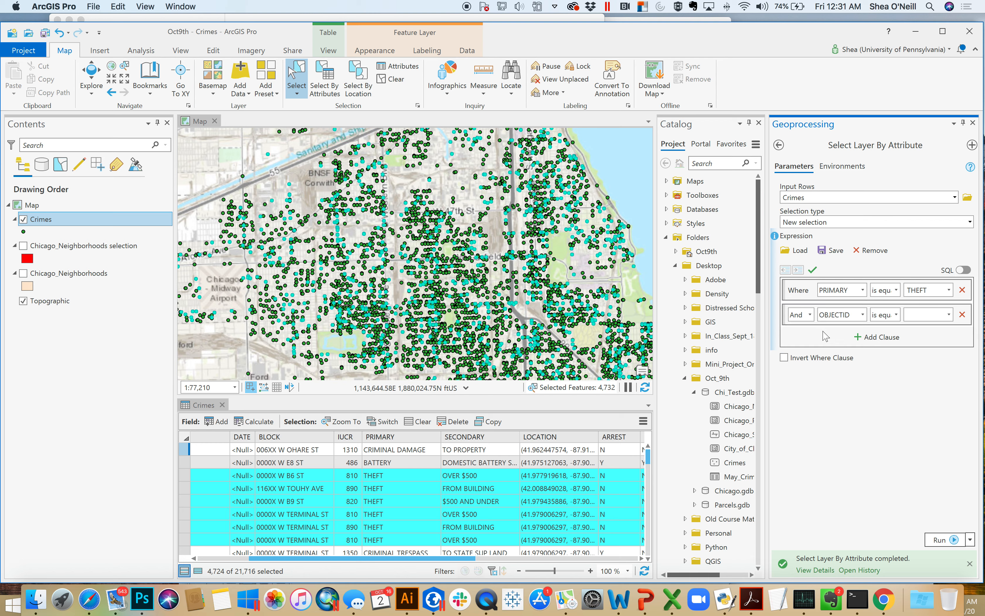
pyautogui.click(810, 315)
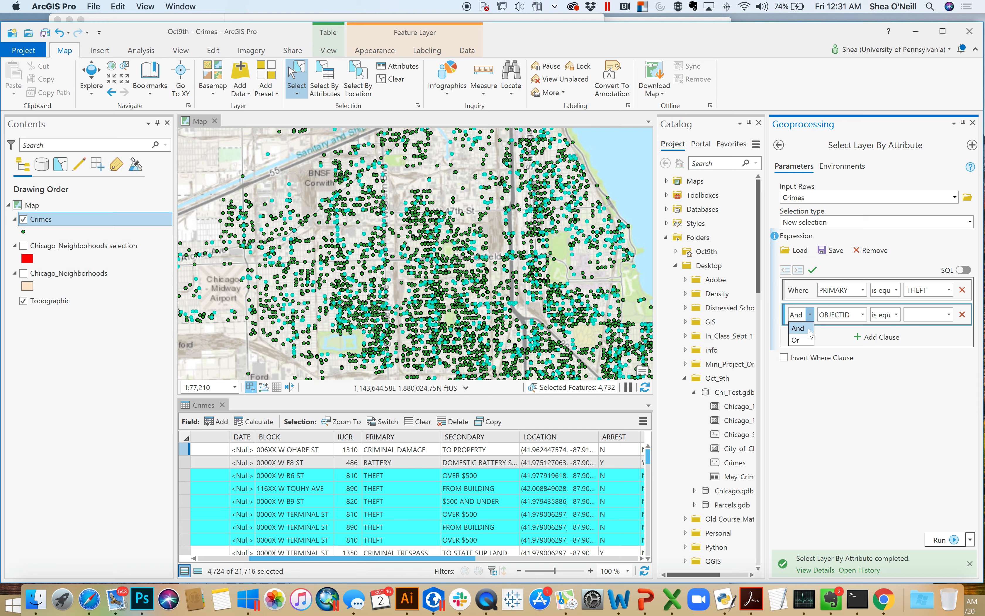
pyautogui.click(808, 329)
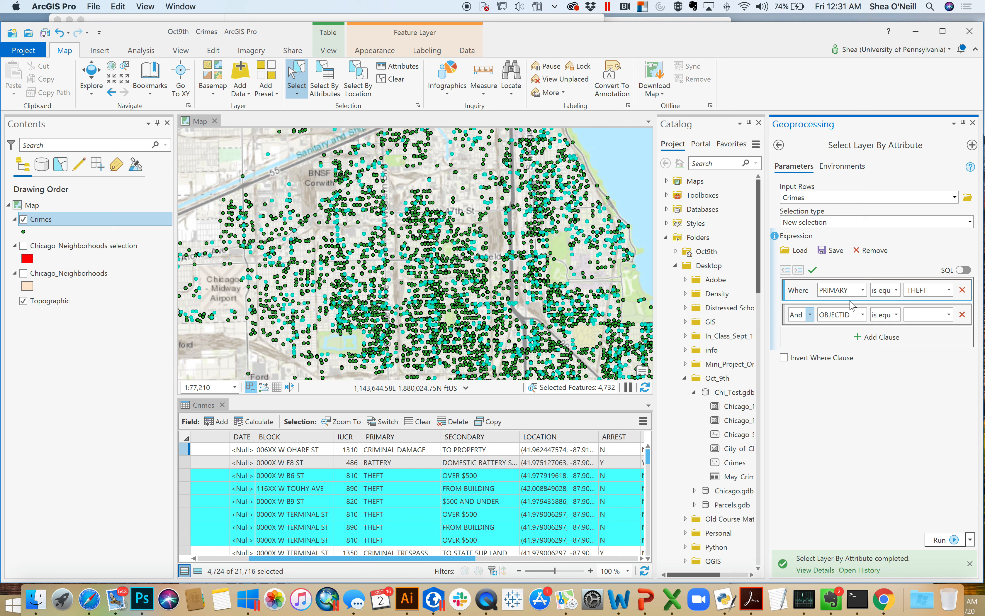
pyautogui.click(862, 315)
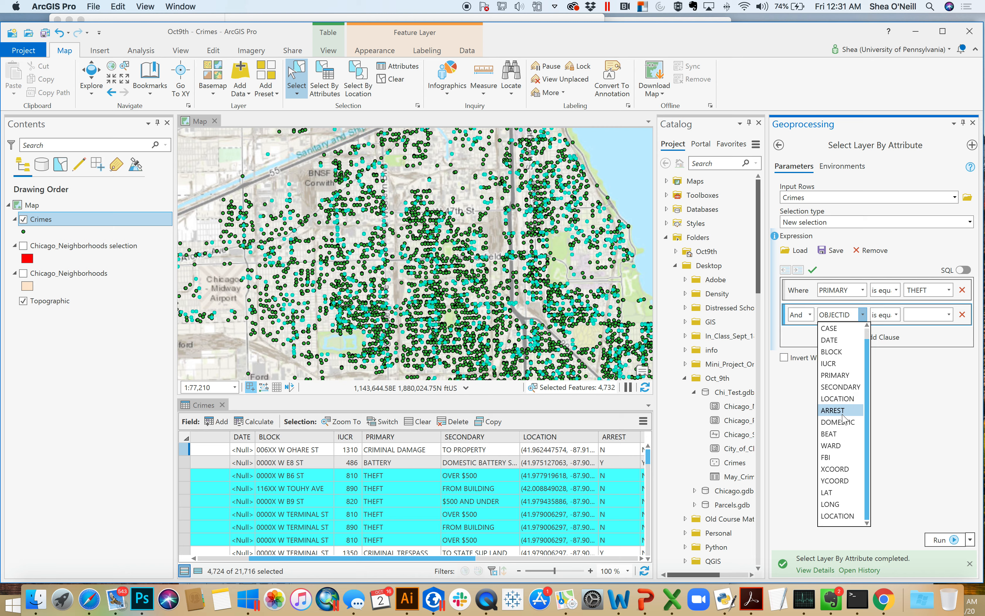
pyautogui.click(838, 422)
pyautogui.click(949, 314)
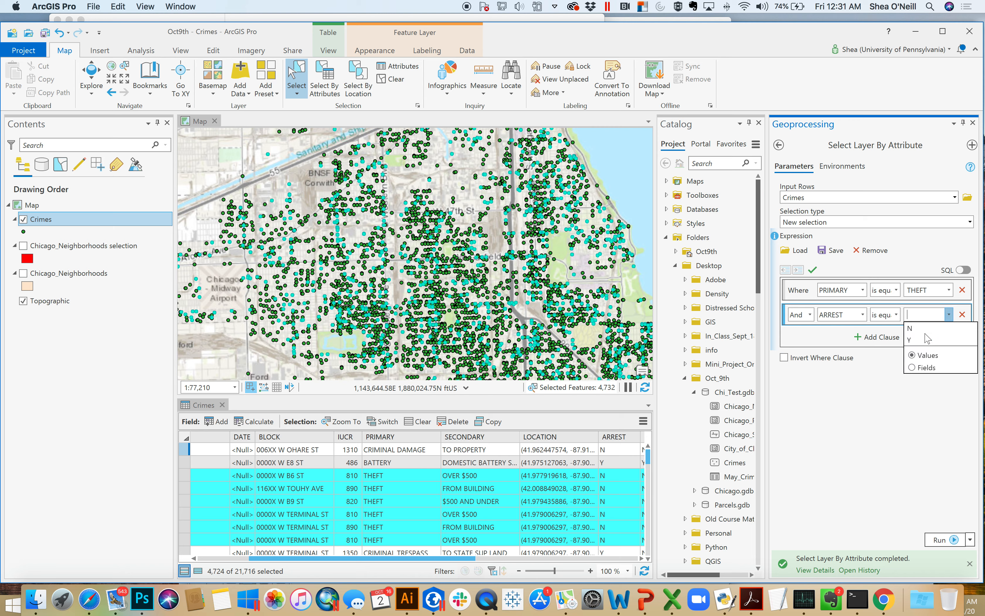
pyautogui.click(922, 341)
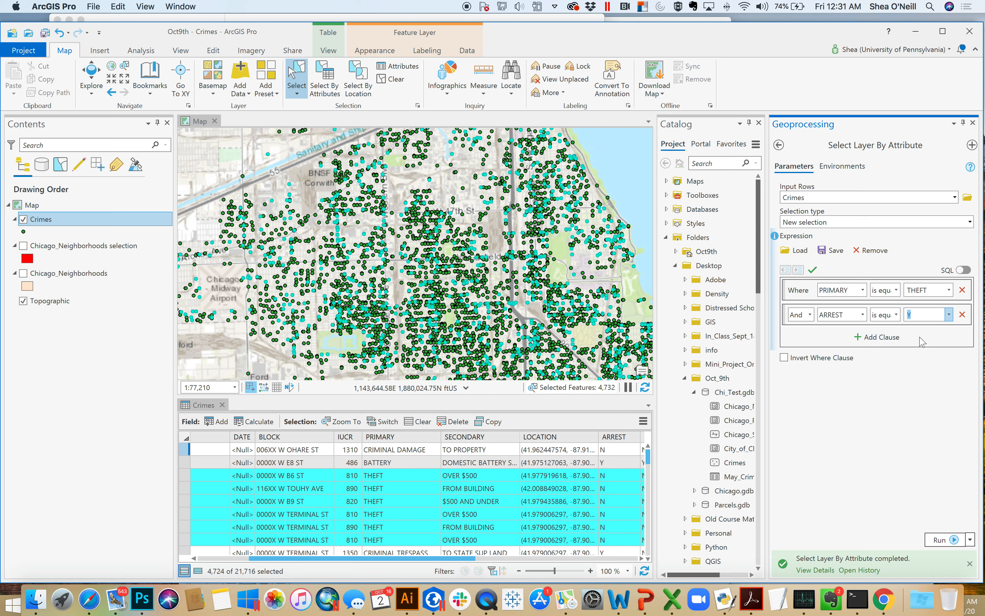
pyautogui.click(952, 540)
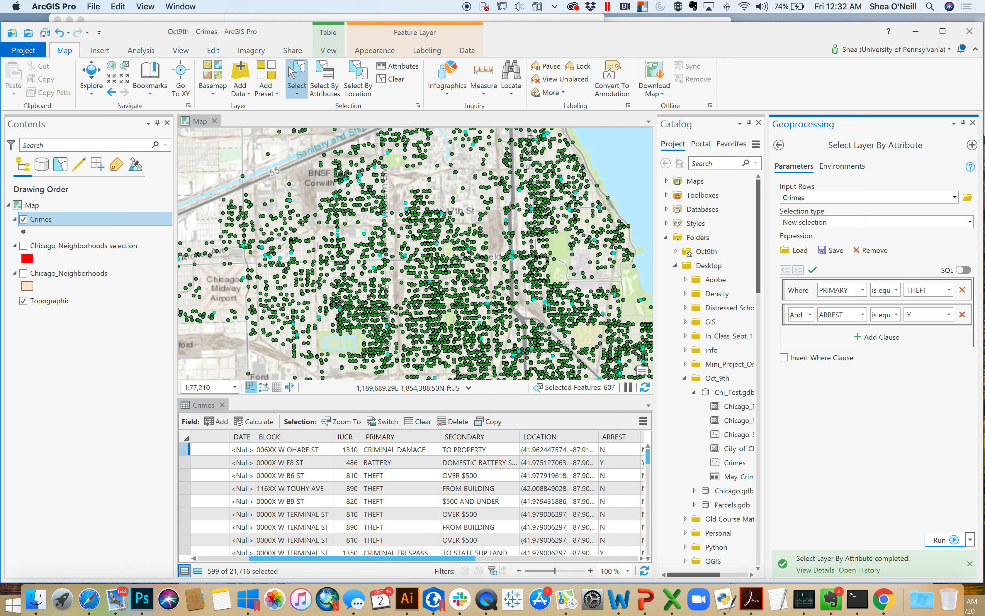
# Change the second clause to Or PRIMARY is equal to BURGLARY and rerun the selection.
pyautogui.click(810, 314)
pyautogui.click(798, 338)
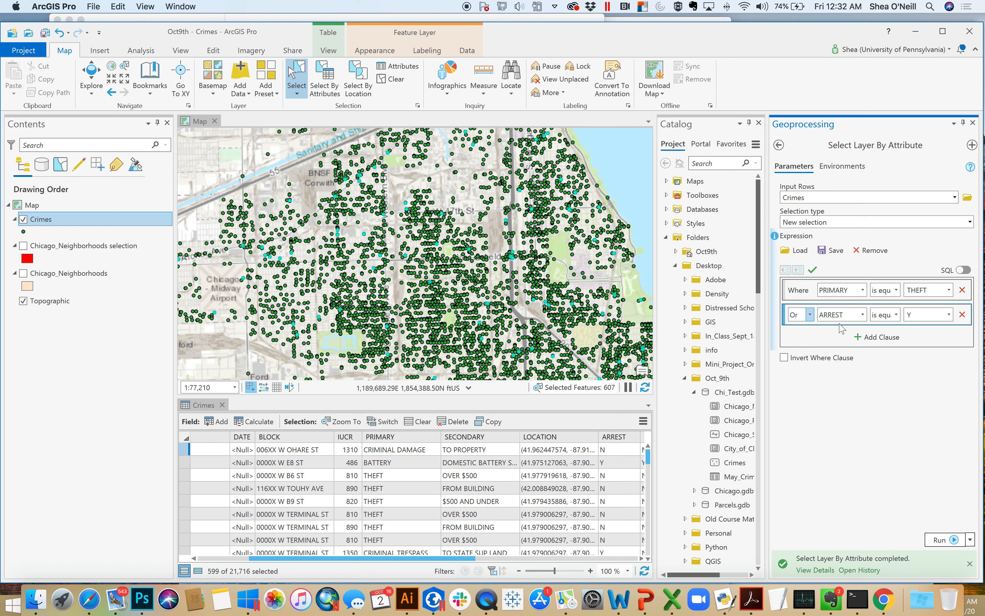
pyautogui.click(862, 314)
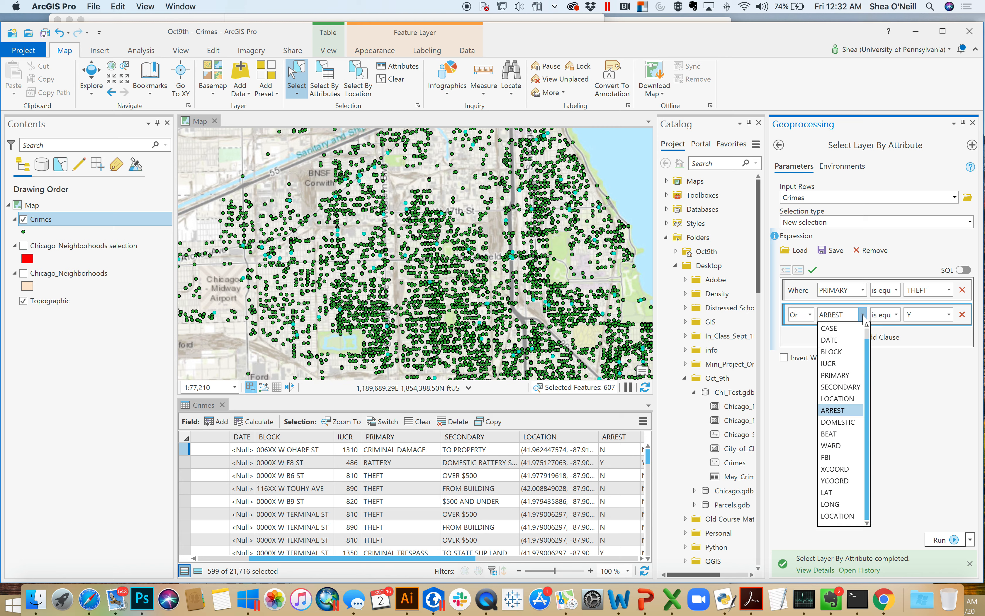
pyautogui.click(843, 378)
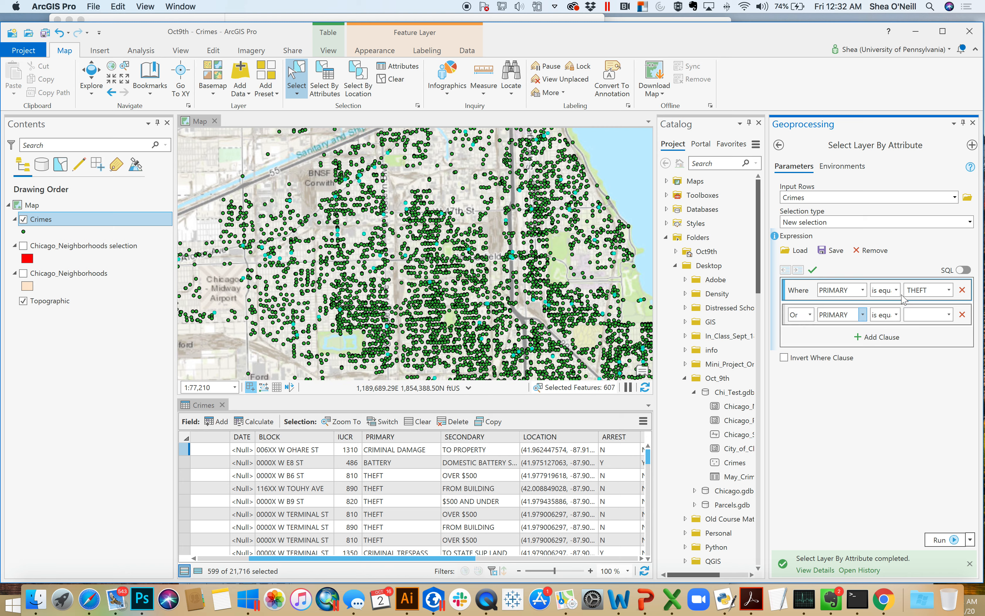
pyautogui.click(950, 317)
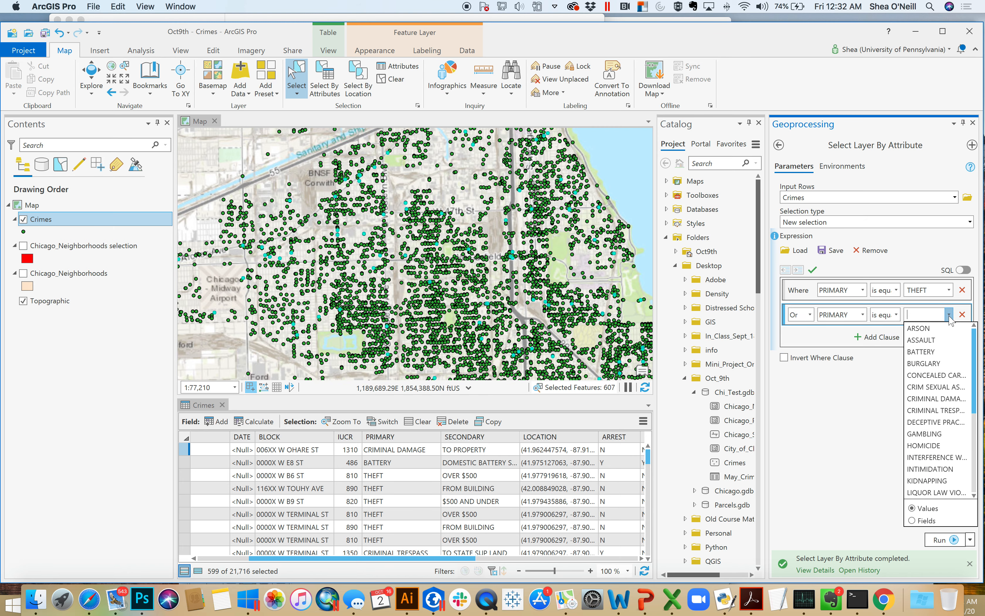
pyautogui.click(931, 364)
pyautogui.click(948, 538)
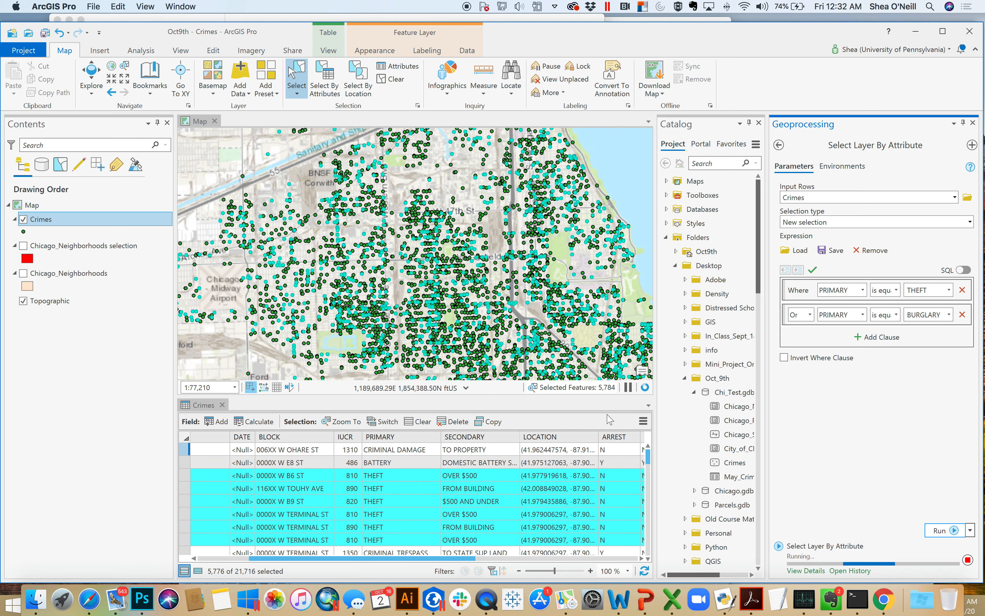
# Widen the narrow YCOORD column next to XCOORD in the Crimes attribute table.
pyautogui.click(315, 475)
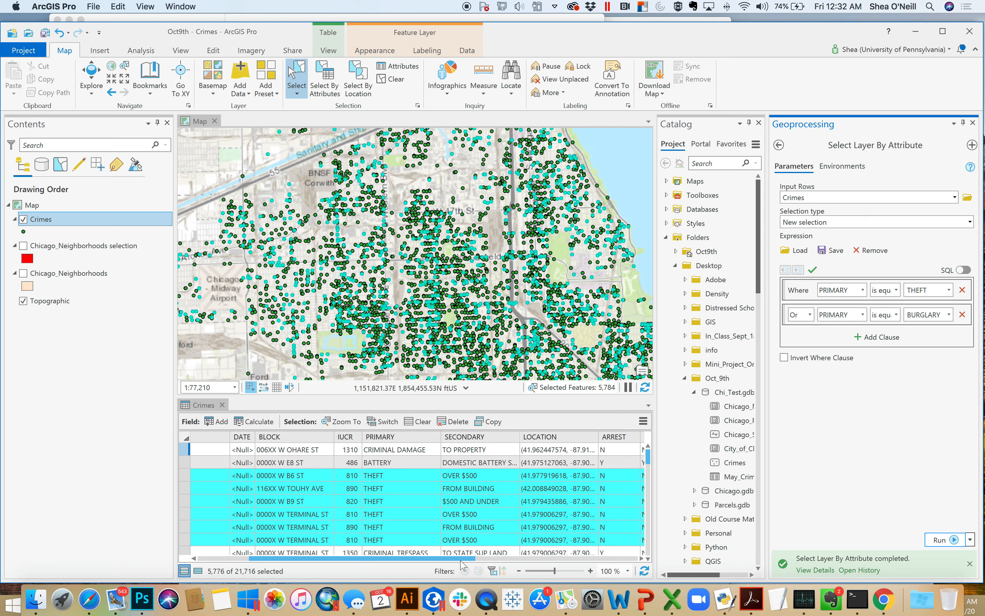
pyautogui.hscroll(2, 507, 562)
pyautogui.hscroll(5, 509, 562)
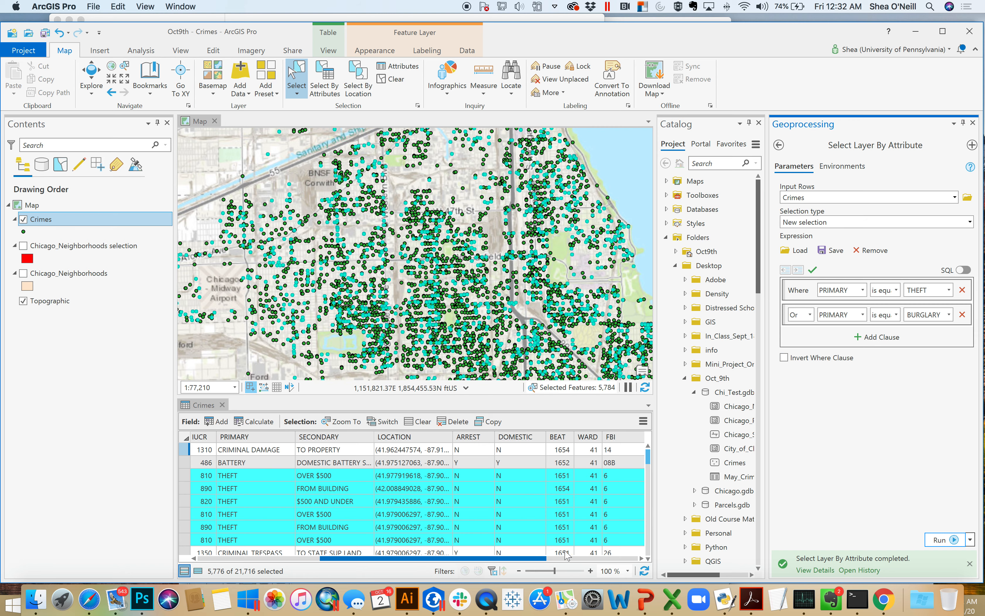
pyautogui.hscroll(2, 608, 560)
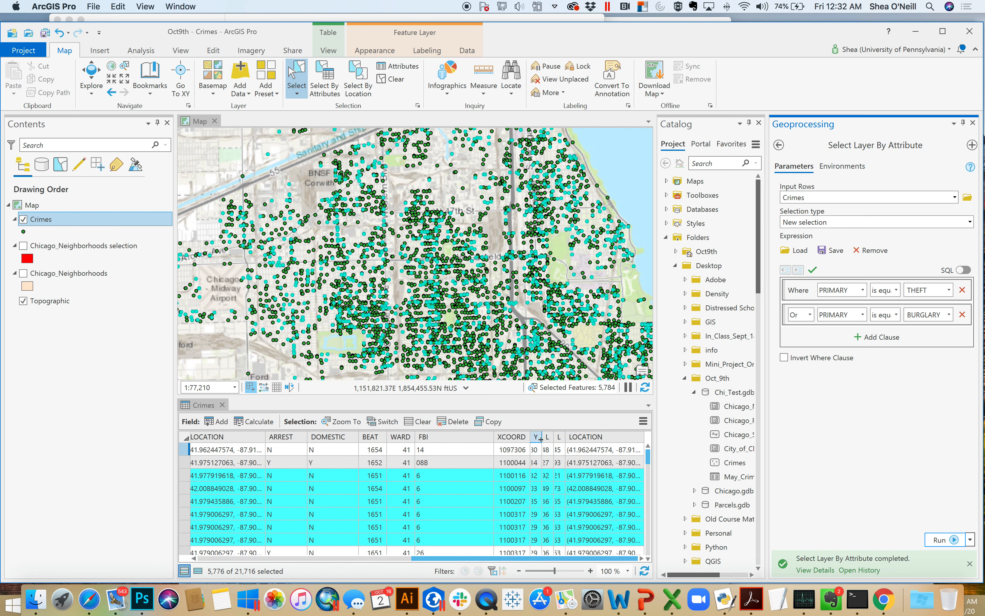
pyautogui.moveTo(542, 437); pyautogui.dragTo(549, 436)
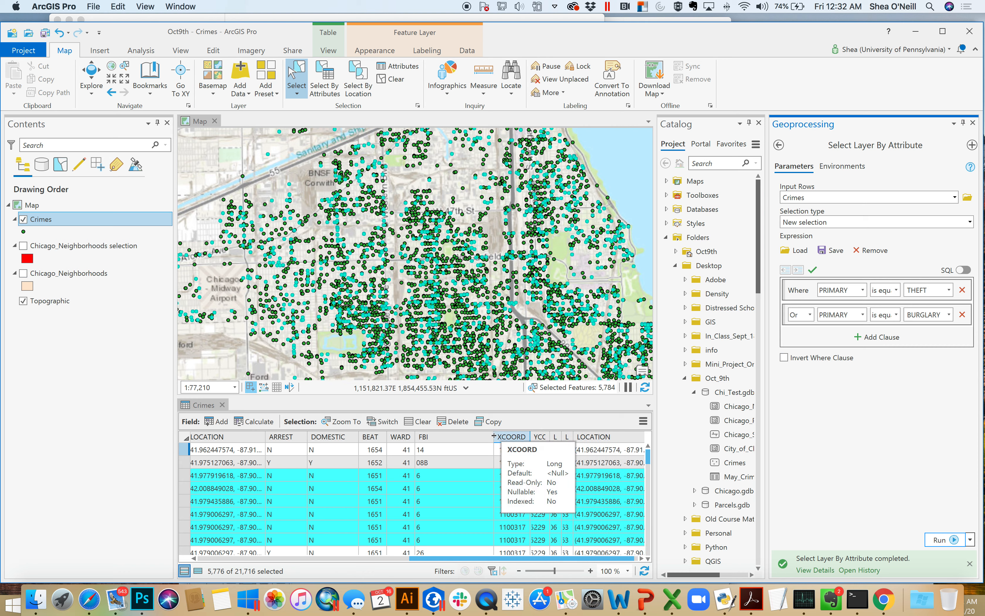
# Remove the Or PRIMARY is equal to BURGLARY clause from the selection expression.
pyautogui.hscroll(-2, 541, 450)
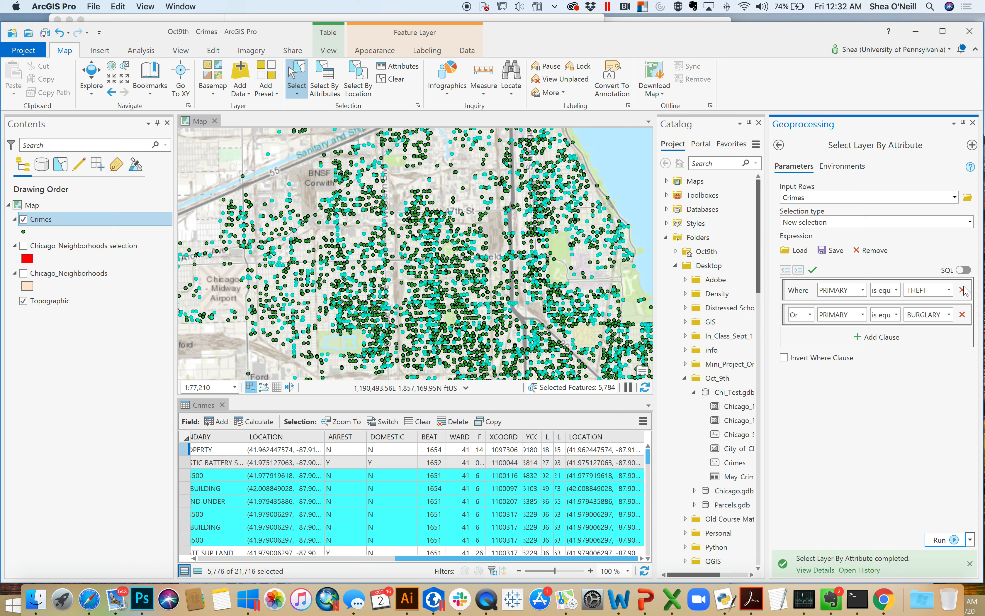
pyautogui.moveTo(448, 559)
pyautogui.mouseDown()
pyautogui.moveTo(423, 563)
pyautogui.moveTo(449, 562)
pyautogui.mouseUp()
pyautogui.click(962, 315)
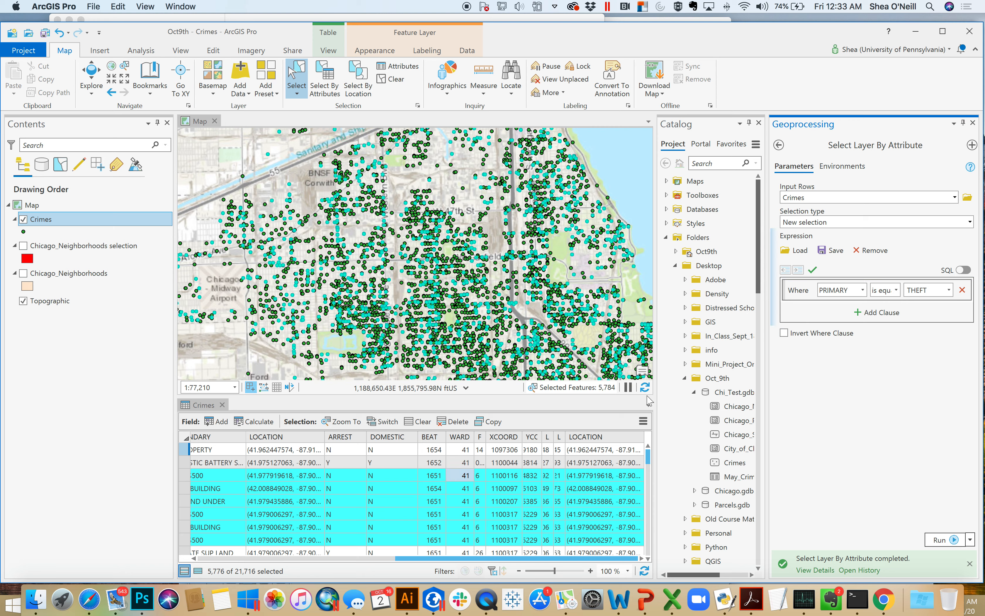
# Change the remaining clause to BEAT is greater than 1651 and run the selection on the Crimes layer.
pyautogui.click(862, 290)
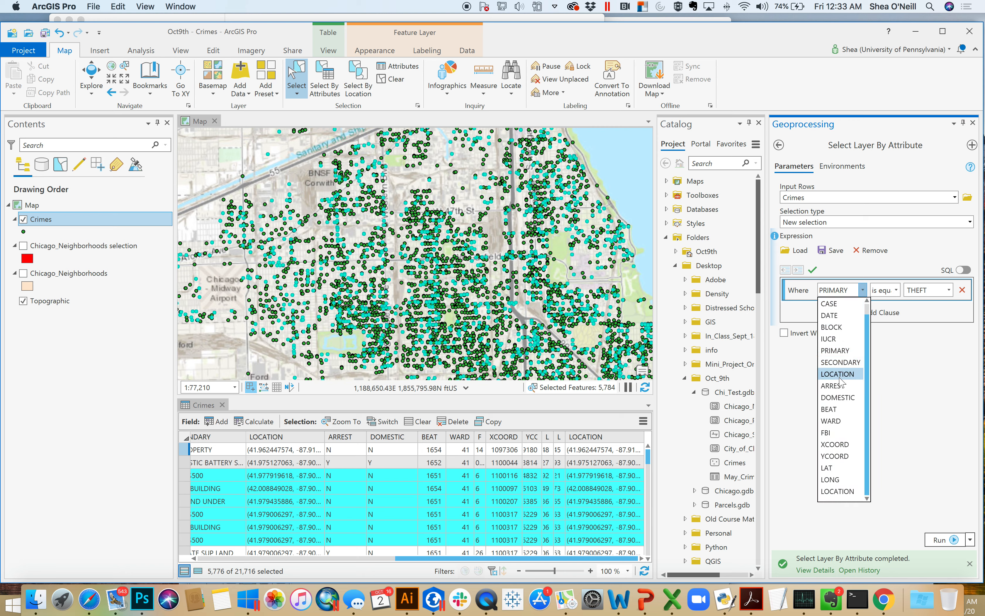
pyautogui.click(841, 409)
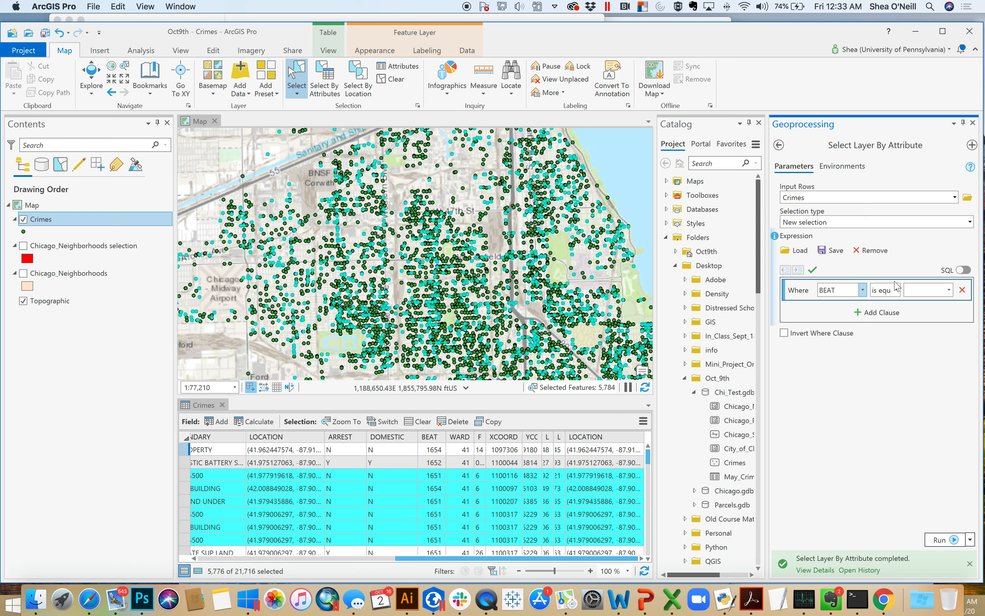
pyautogui.click(896, 290)
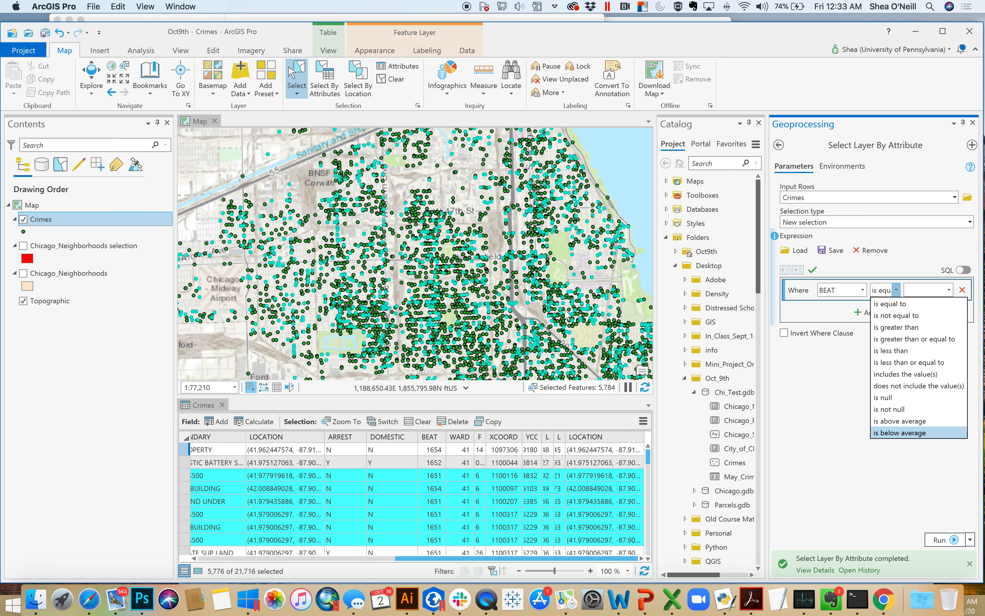
pyautogui.click(924, 329)
pyautogui.click(929, 291)
pyautogui.write('1')
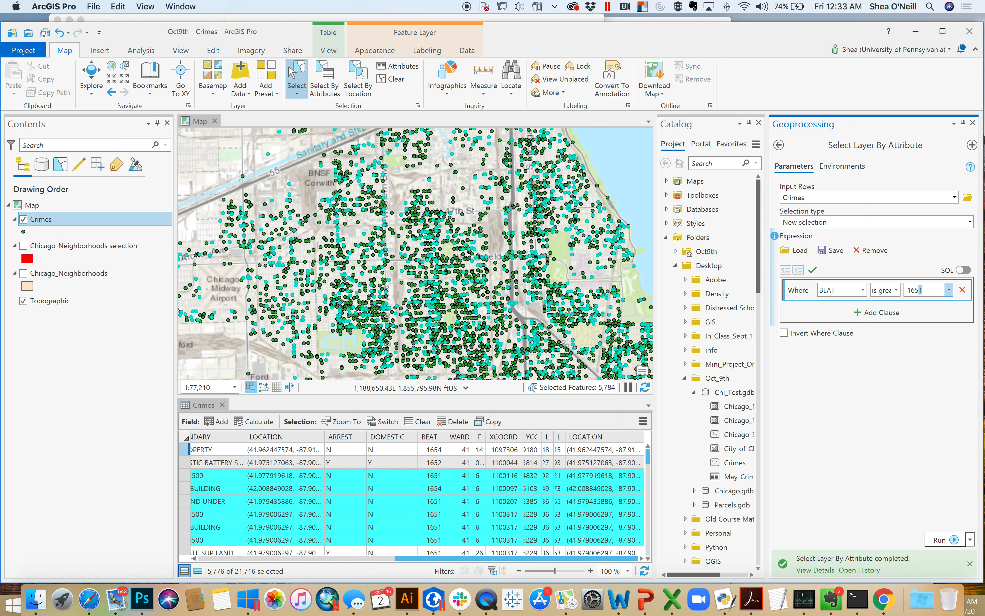
pyautogui.write('651')
pyautogui.click(953, 539)
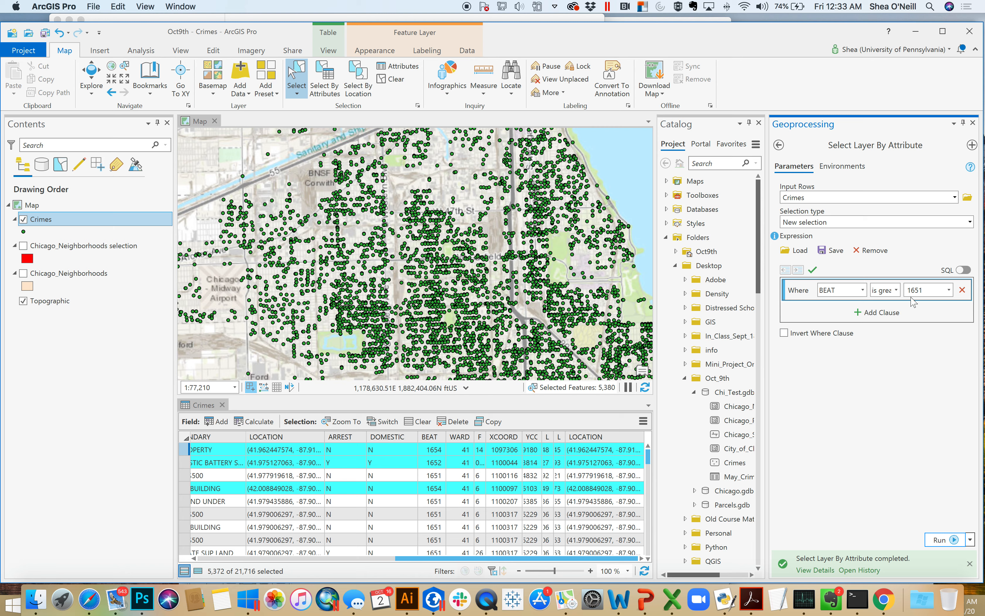
# Change the clause to PRIMARY is equal to ASSAULT and run the selection with the where clause inverted.
pyautogui.click(862, 290)
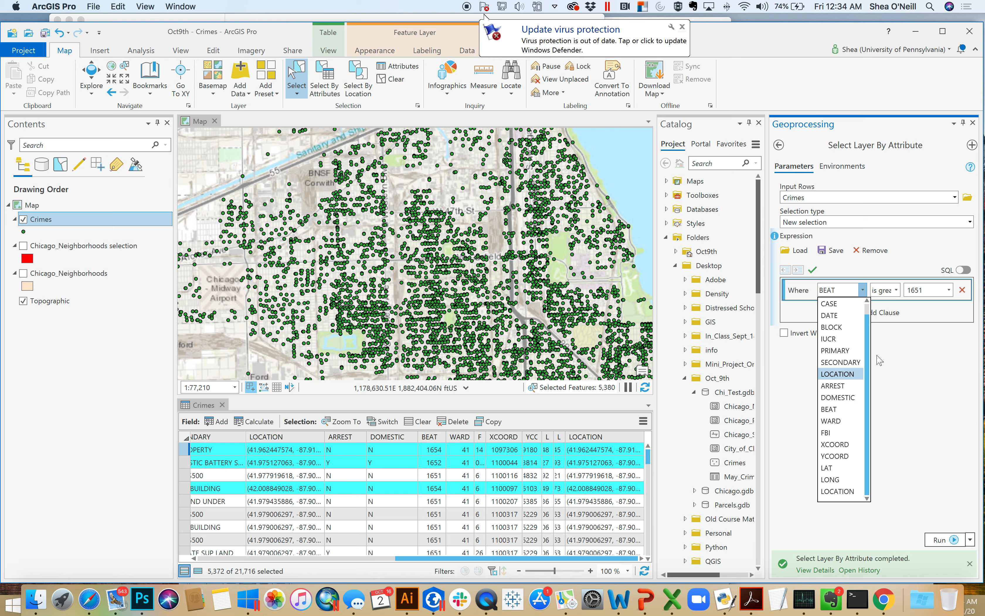
pyautogui.click(846, 351)
pyautogui.click(859, 291)
pyautogui.click(855, 344)
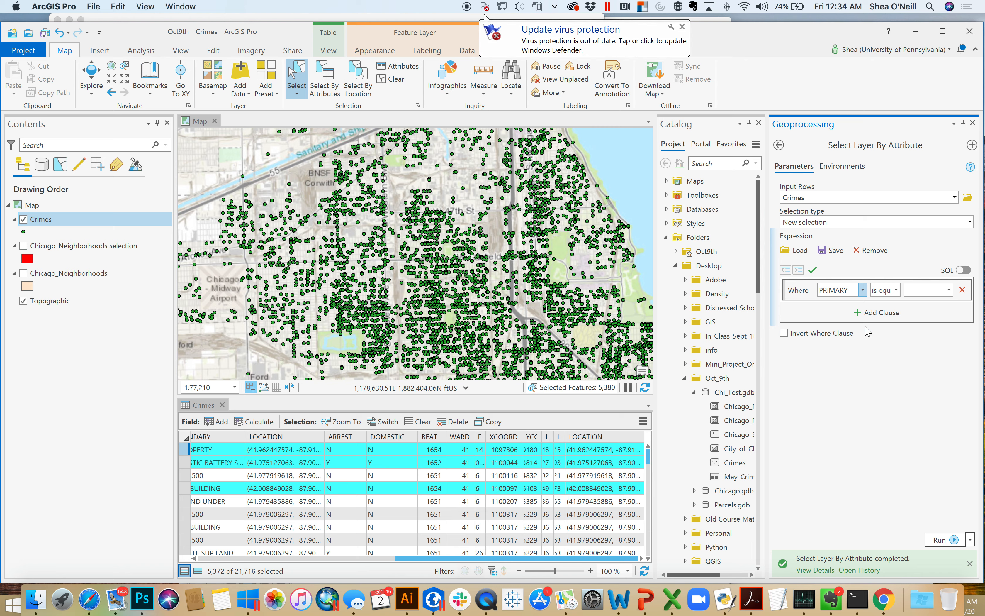
pyautogui.click(949, 290)
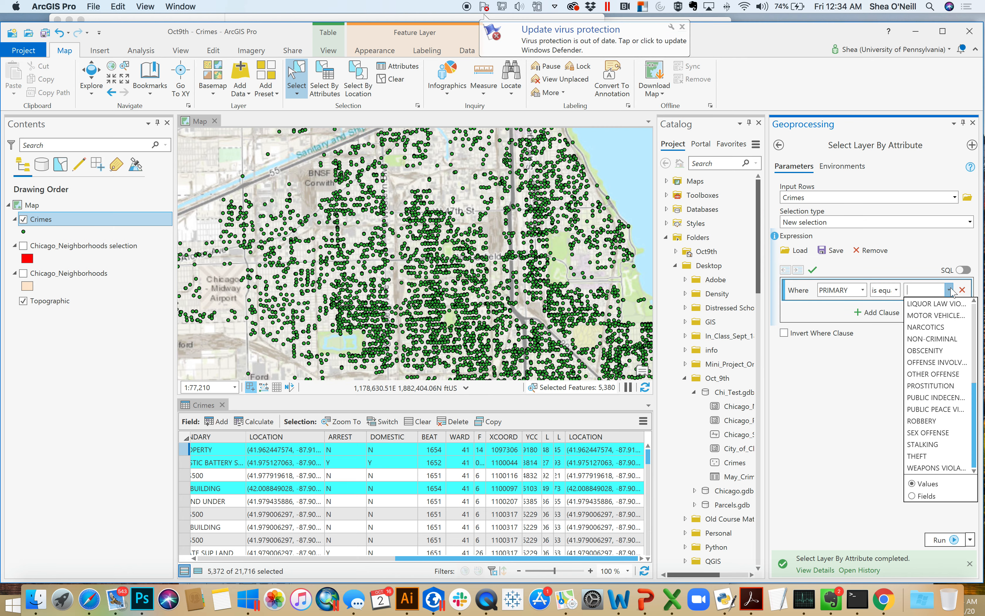
pyautogui.click(948, 328)
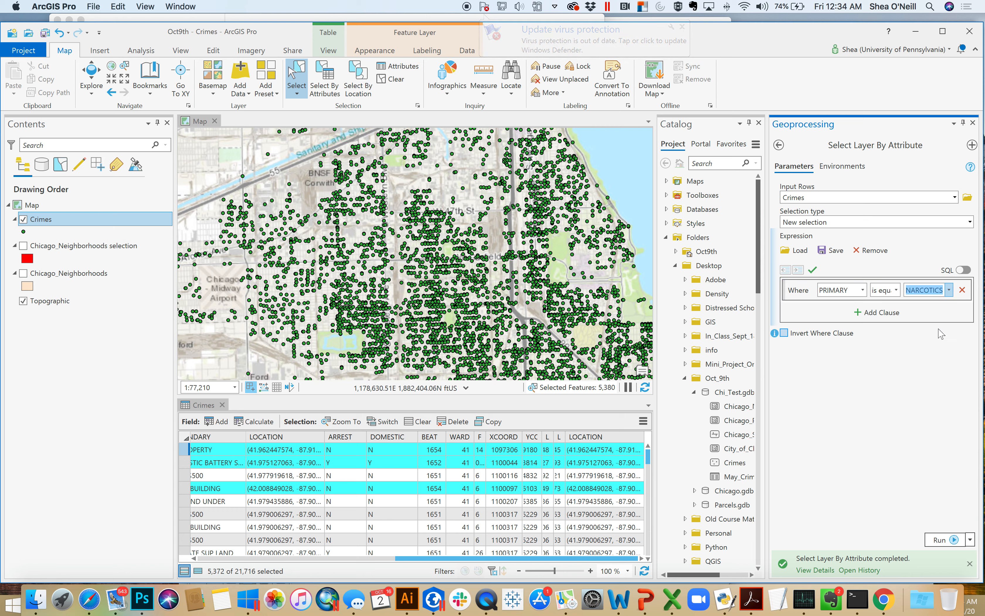
pyautogui.click(949, 290)
pyautogui.scroll(5, 920, 326)
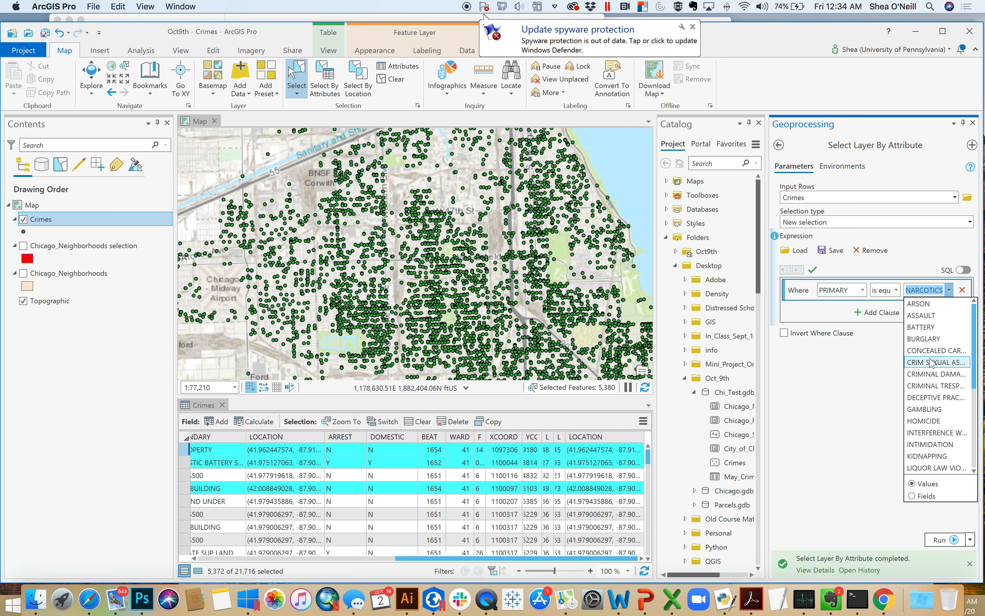
pyautogui.click(918, 316)
pyautogui.click(827, 334)
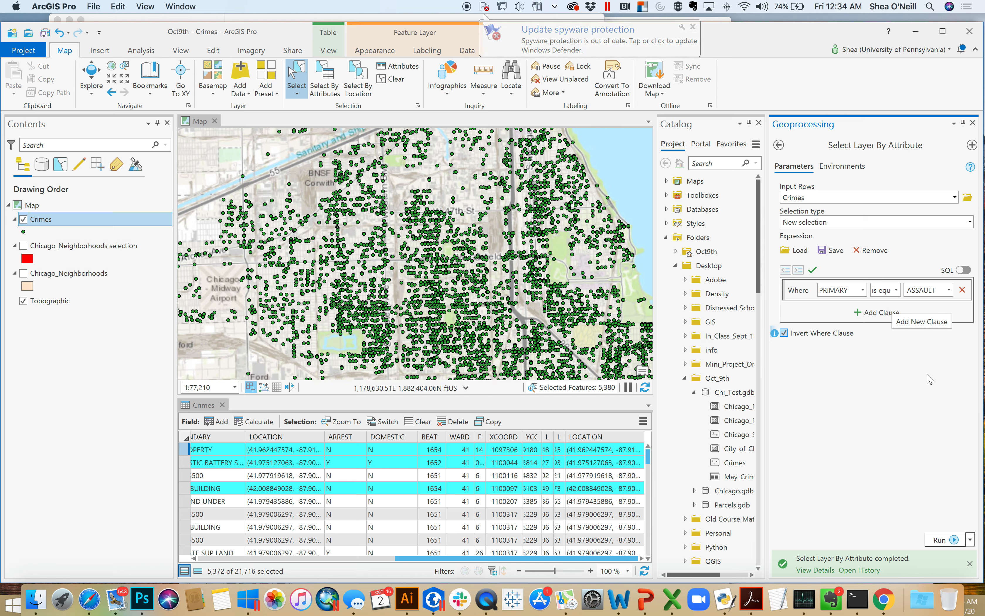
pyautogui.click(955, 539)
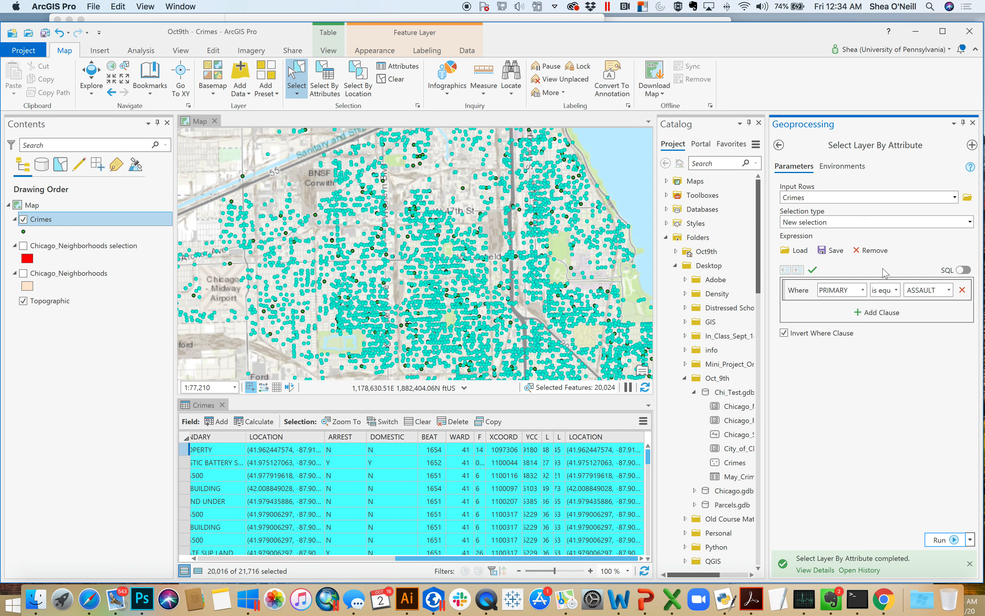
# Change the value of the inverted PRIMARY clause to THEFT and rerun the selection.
pyautogui.click(862, 290)
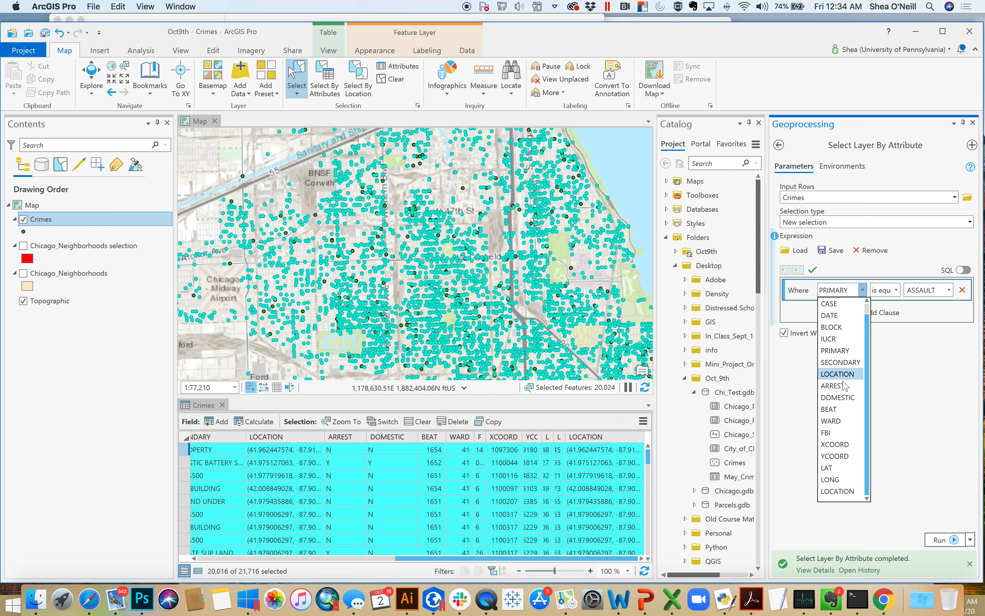
pyautogui.click(846, 350)
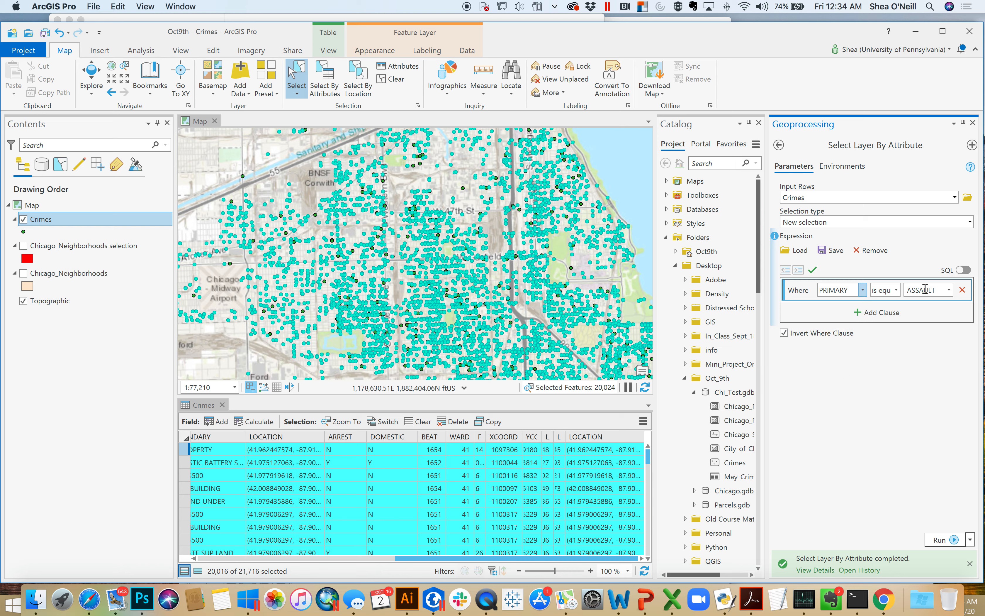
pyautogui.click(949, 290)
pyautogui.scroll(-3, 933, 402)
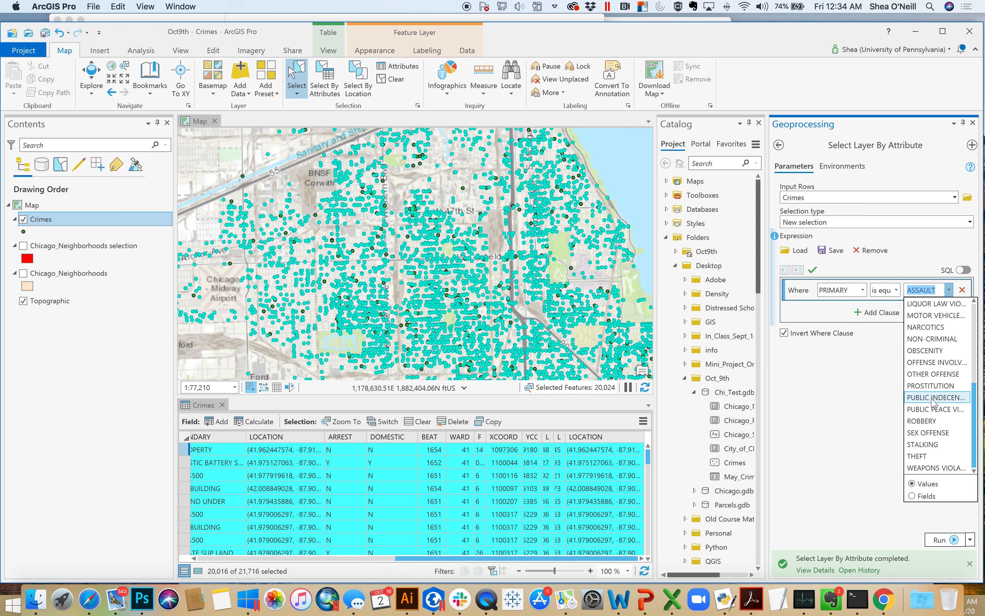
pyautogui.click(924, 456)
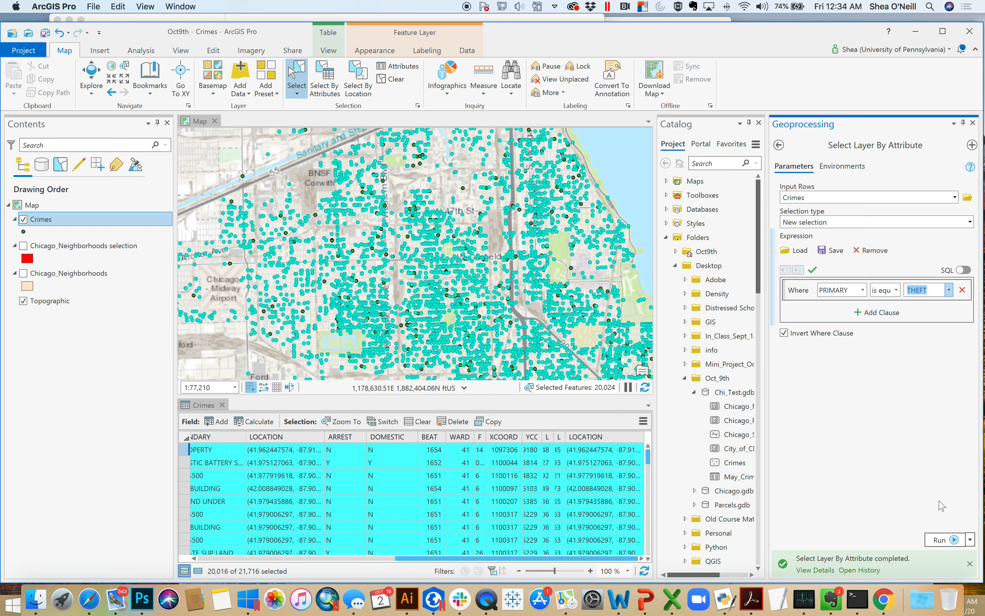
pyautogui.click(947, 540)
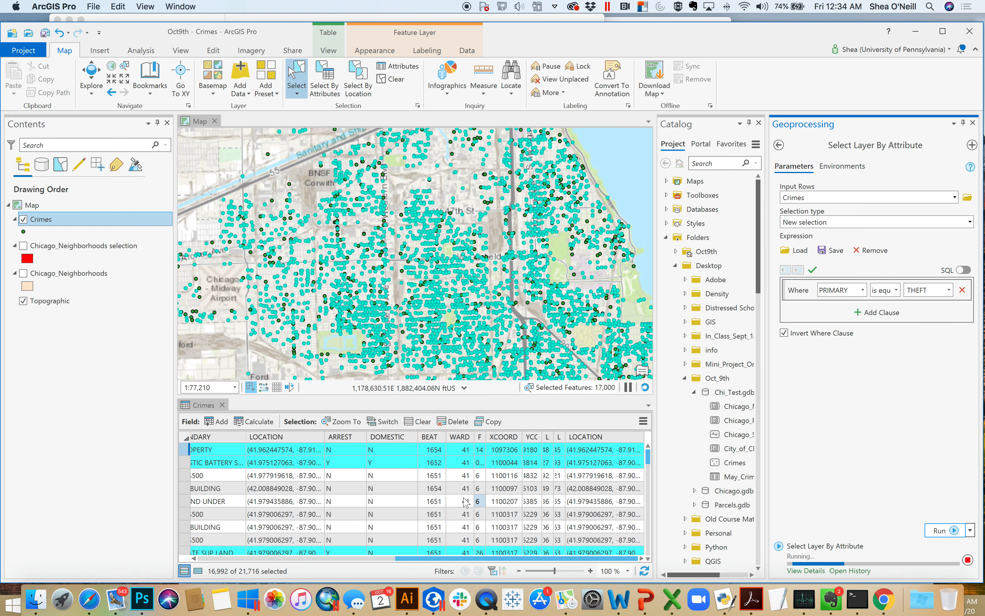
pyautogui.hscroll(-3, 405, 560)
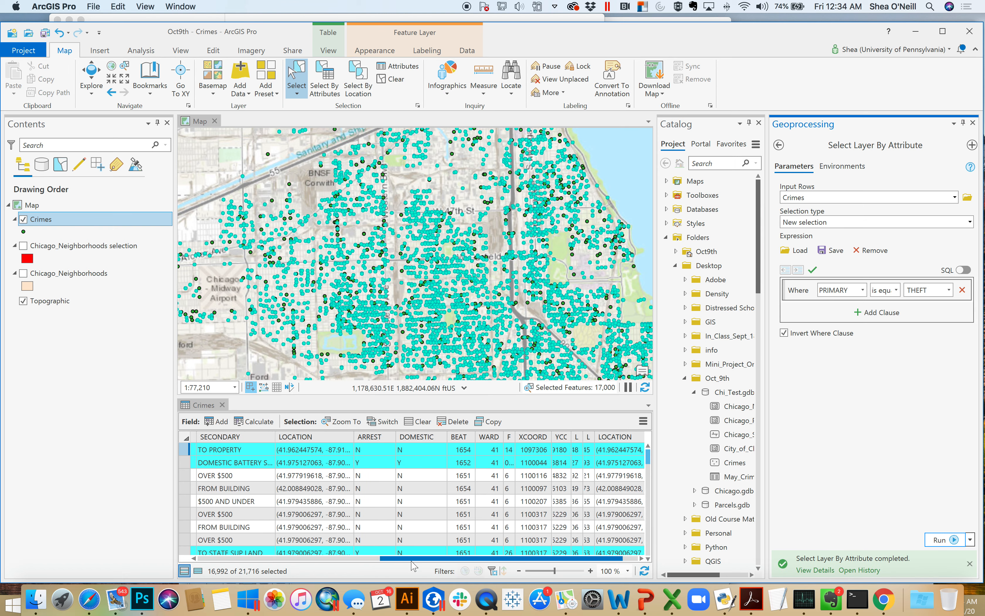
pyautogui.moveTo(403, 560); pyautogui.dragTo(395, 557)
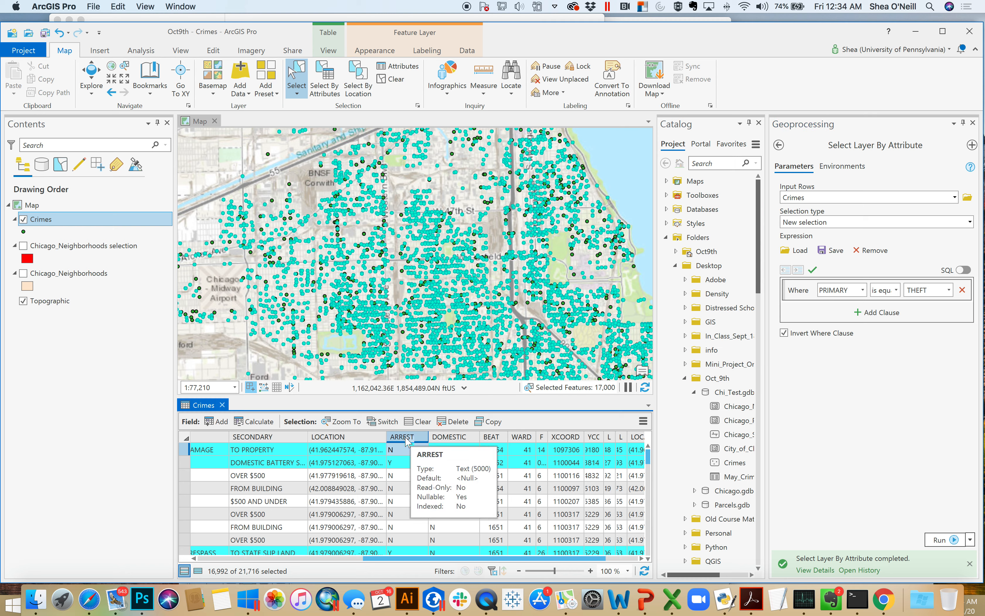
pyautogui.rightClick(407, 440)
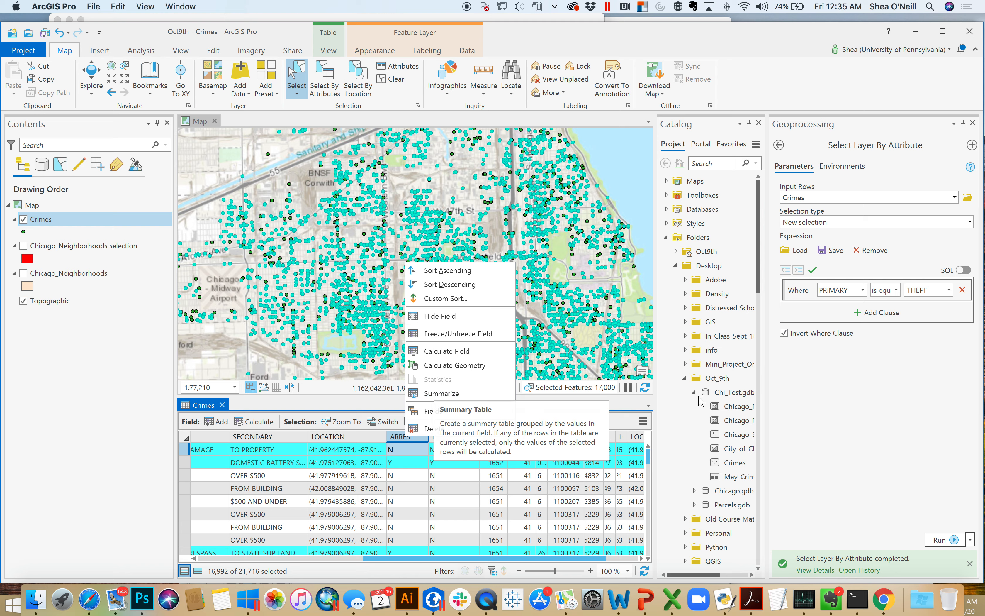
# Turn off inversion of the where clause and rerun the selection for PRIMARY is equal to THEFT.
pyautogui.click(796, 336)
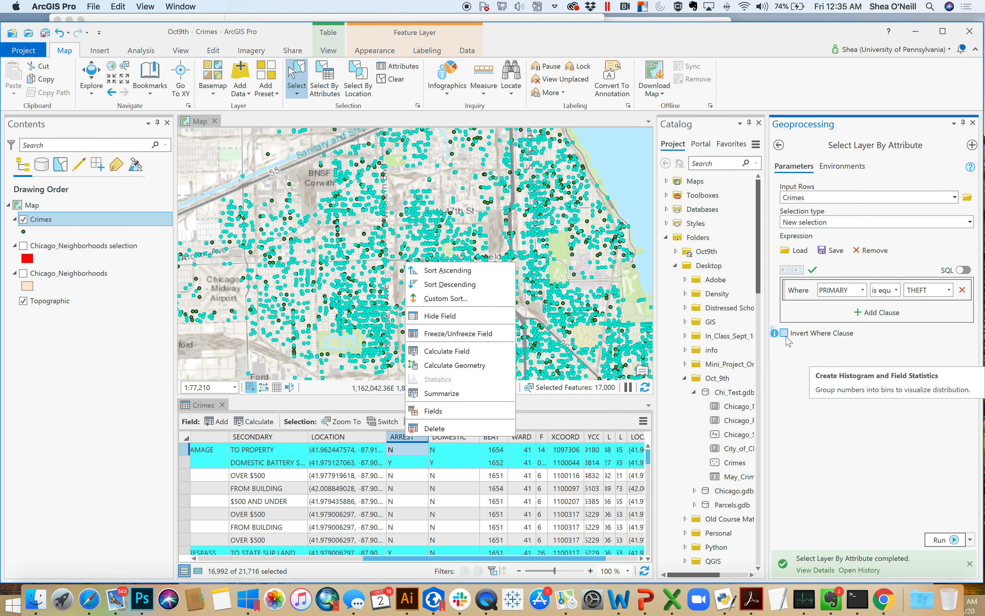
pyautogui.click(944, 567)
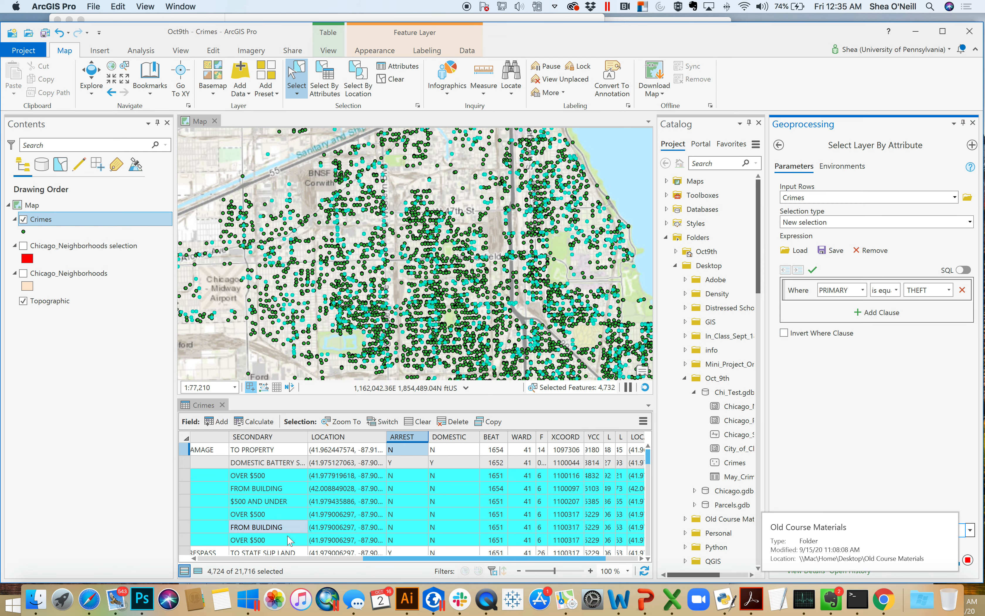
# Summarize the selected crimes by the ARREST field with a Count of OBJECTID, output to the Crimes_Statistics table.
pyautogui.hscroll(-2, 382, 564)
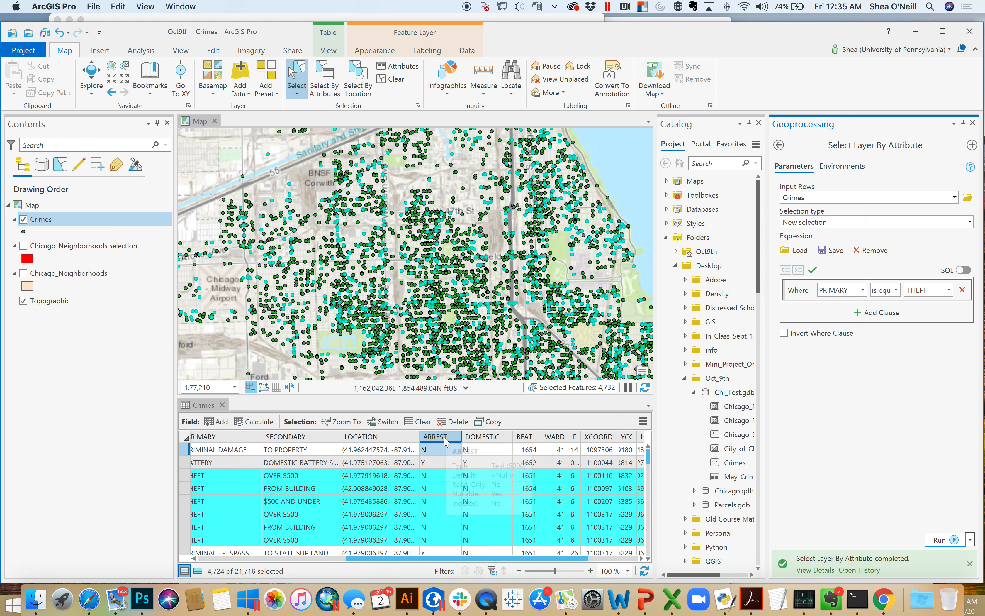
pyautogui.rightClick(449, 444)
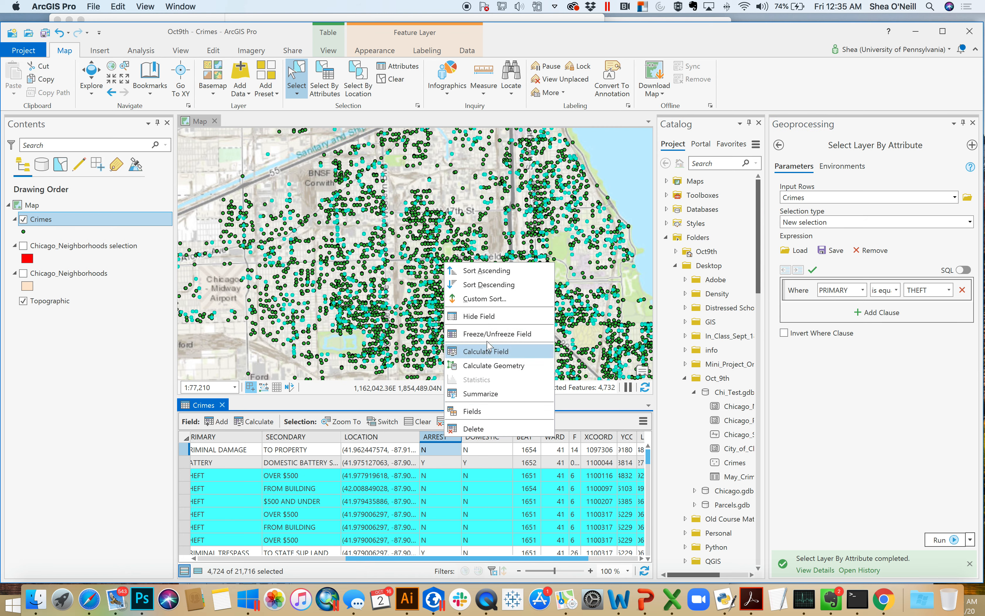
pyautogui.click(481, 393)
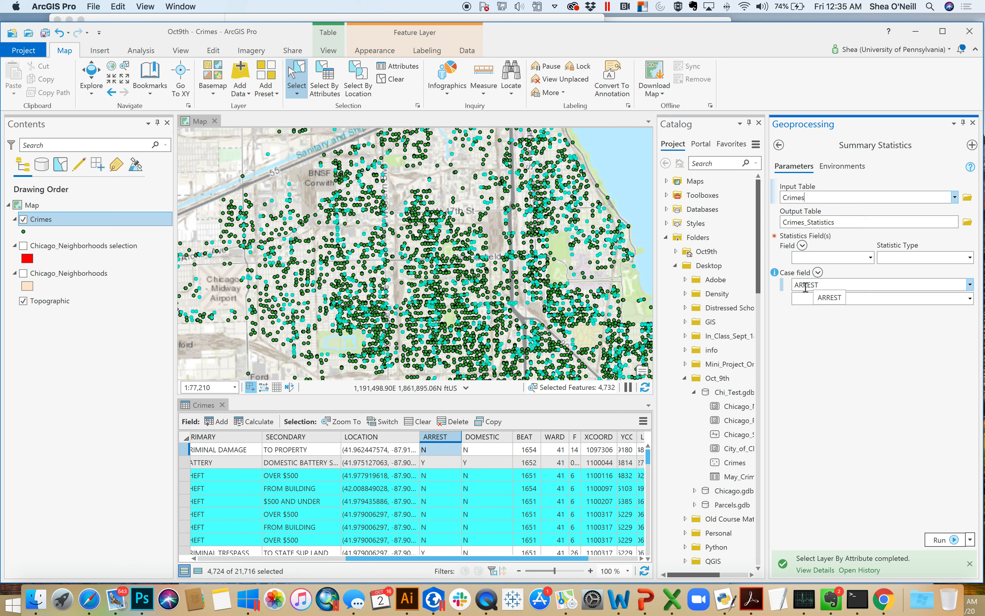
pyautogui.click(870, 258)
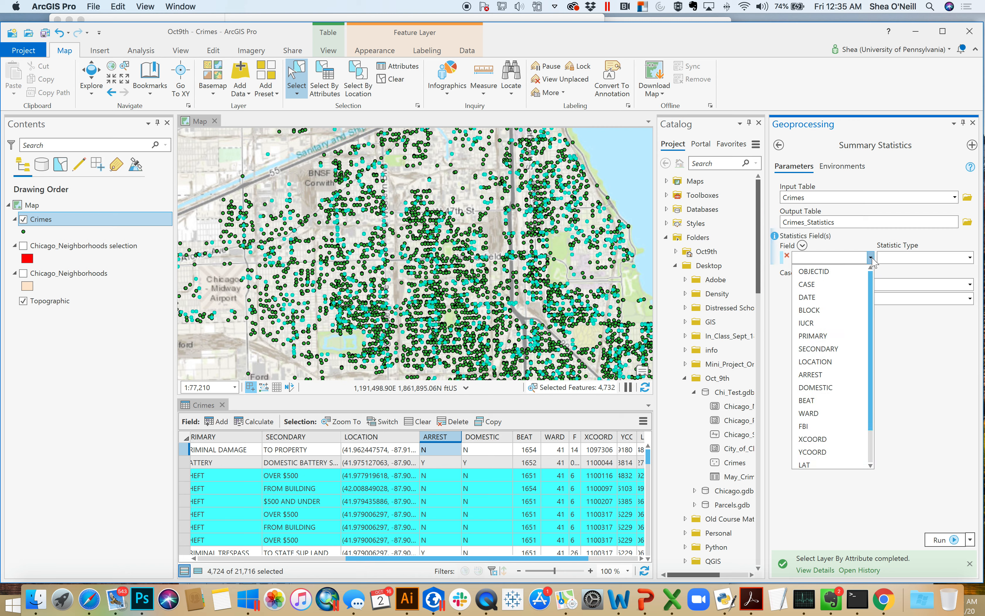
pyautogui.click(851, 271)
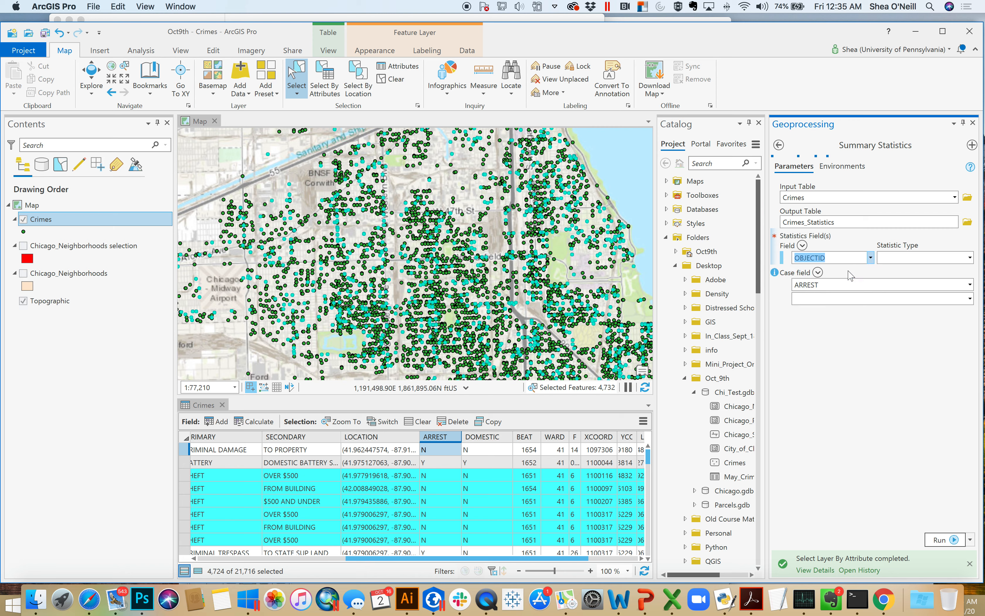
pyautogui.click(970, 257)
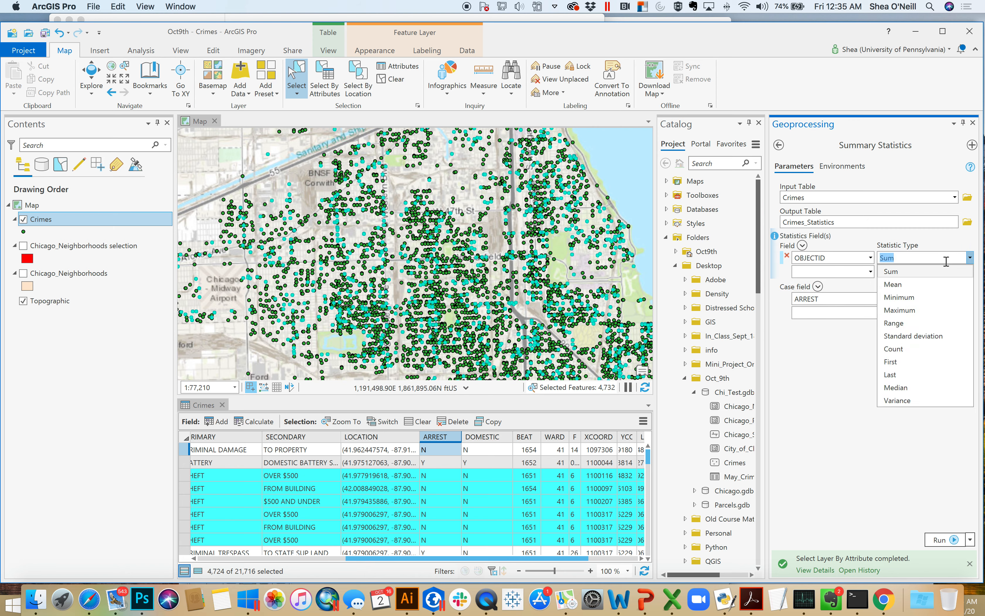
pyautogui.click(923, 349)
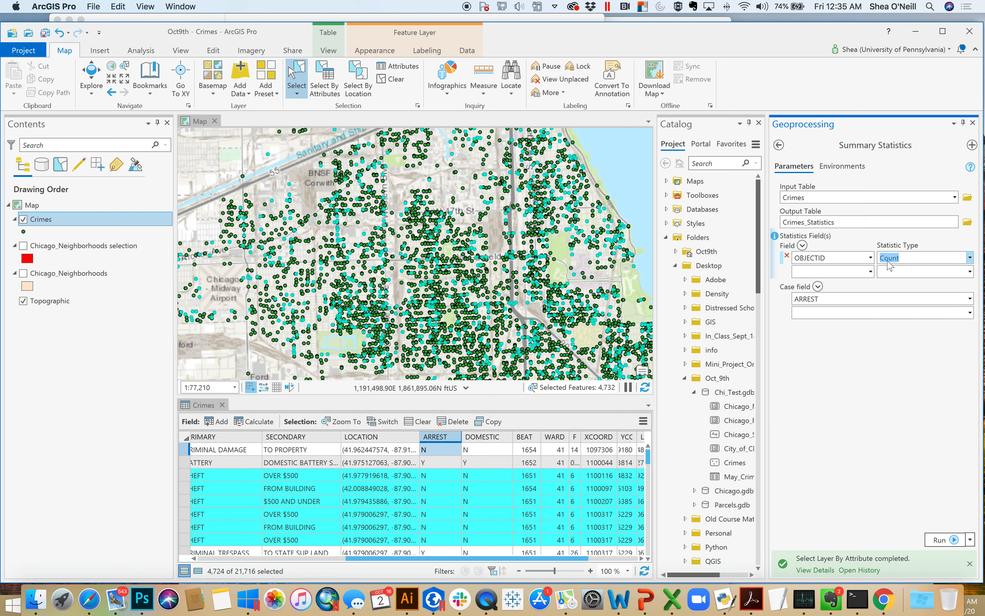
pyautogui.click(938, 540)
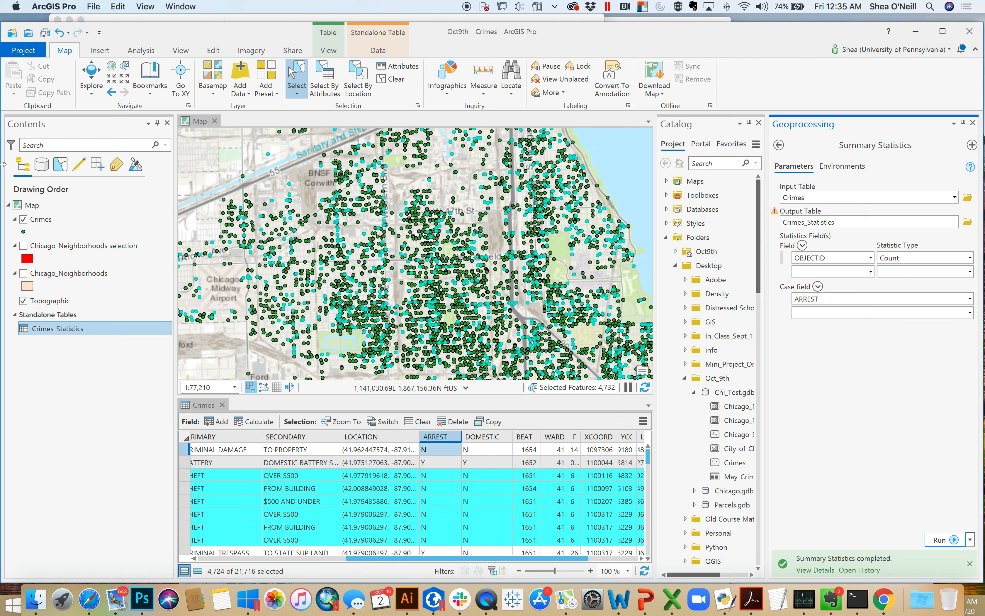
# Open the Crimes_Statistics standalone table to examine the theft counts per ARREST value, and close it.
pyautogui.rightClick(57, 332)
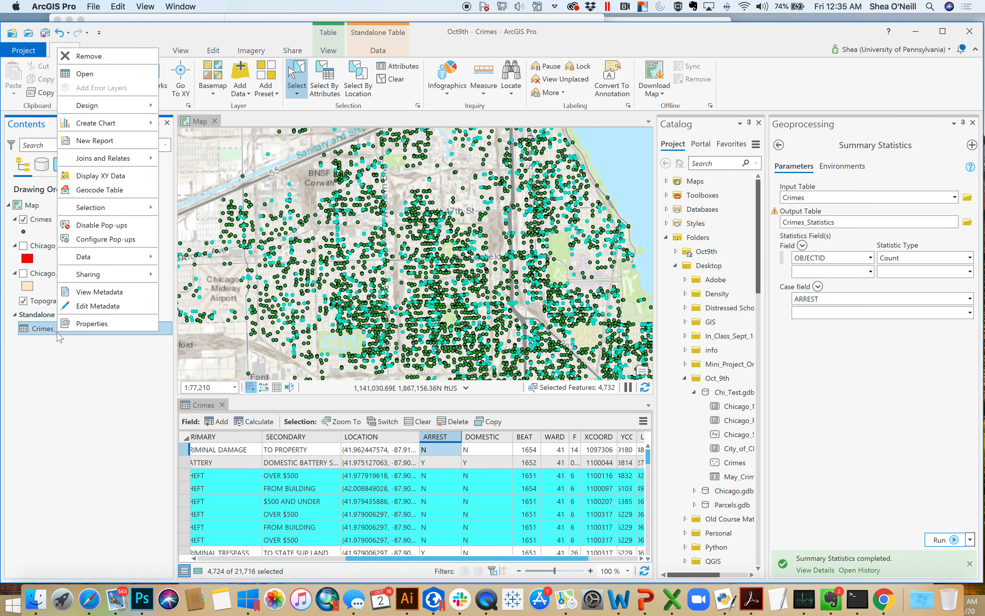
pyautogui.click(116, 79)
pyautogui.click(415, 467)
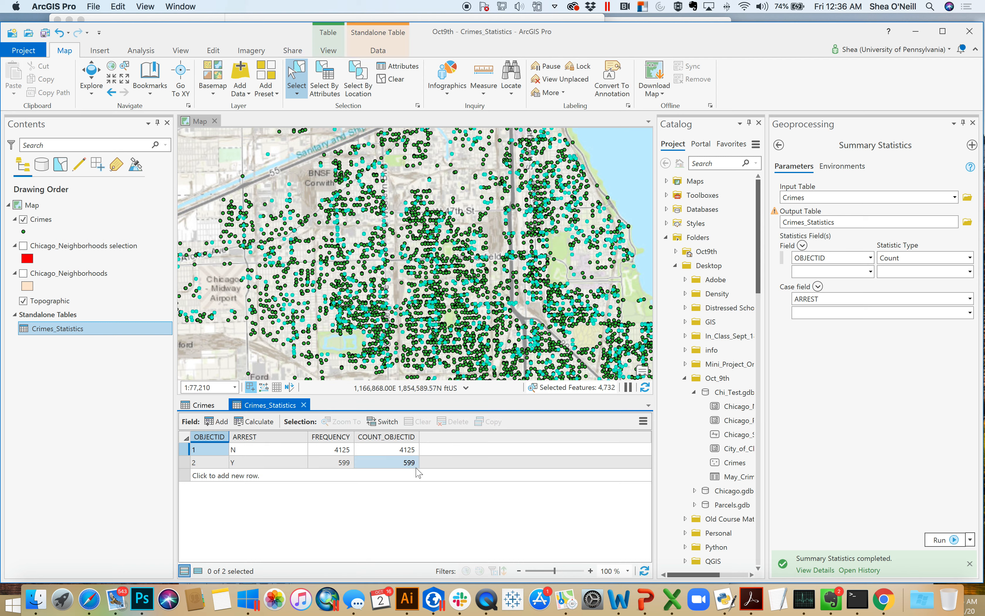
pyautogui.click(303, 405)
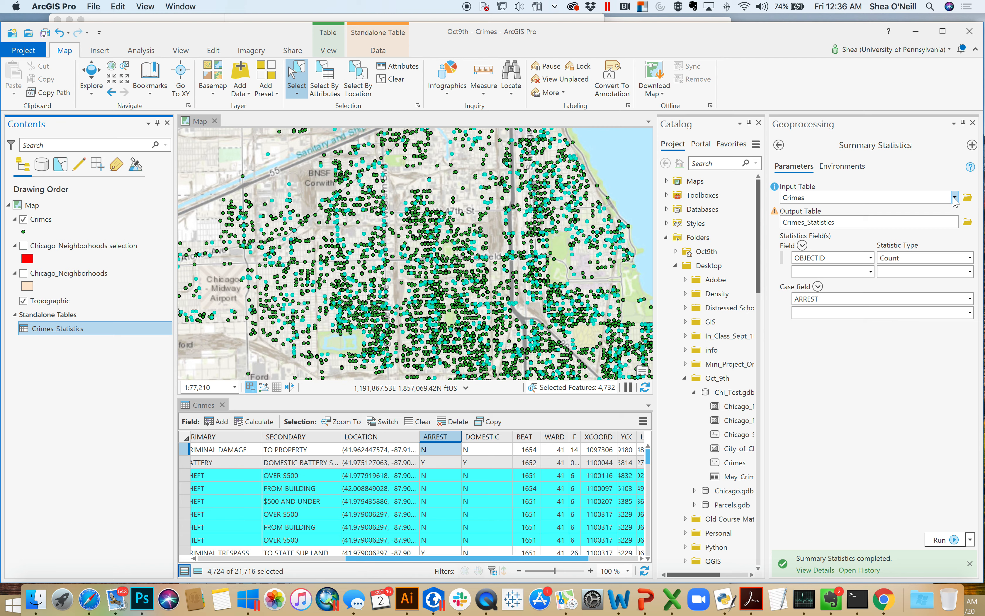
# Summarize the selected crimes by the SECONDARY field with a Count of OBJECTID, output to the Crimes_Statistics2 table.
pyautogui.click(973, 305)
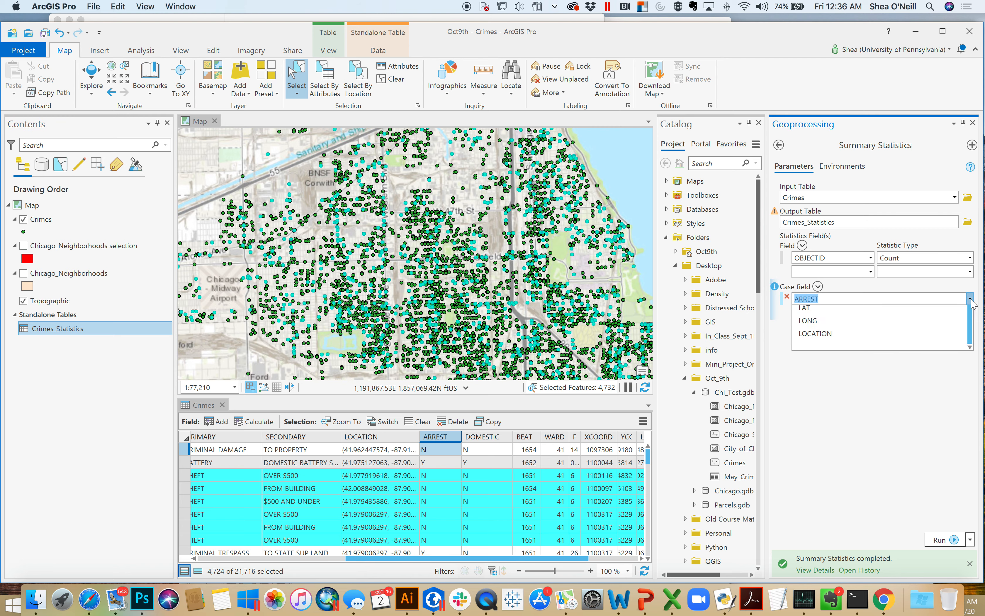
pyautogui.click(841, 357)
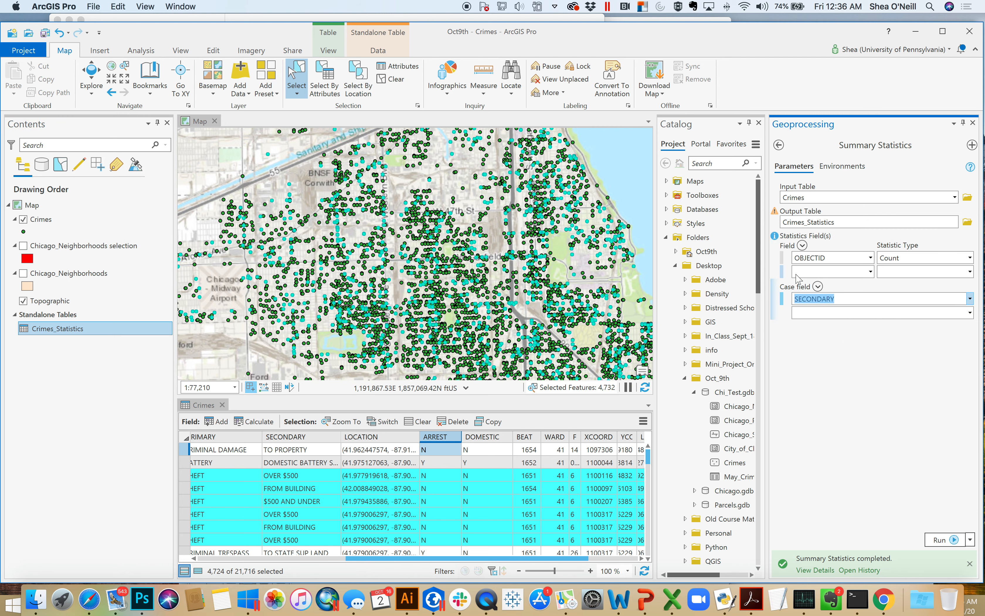
pyautogui.click(841, 221)
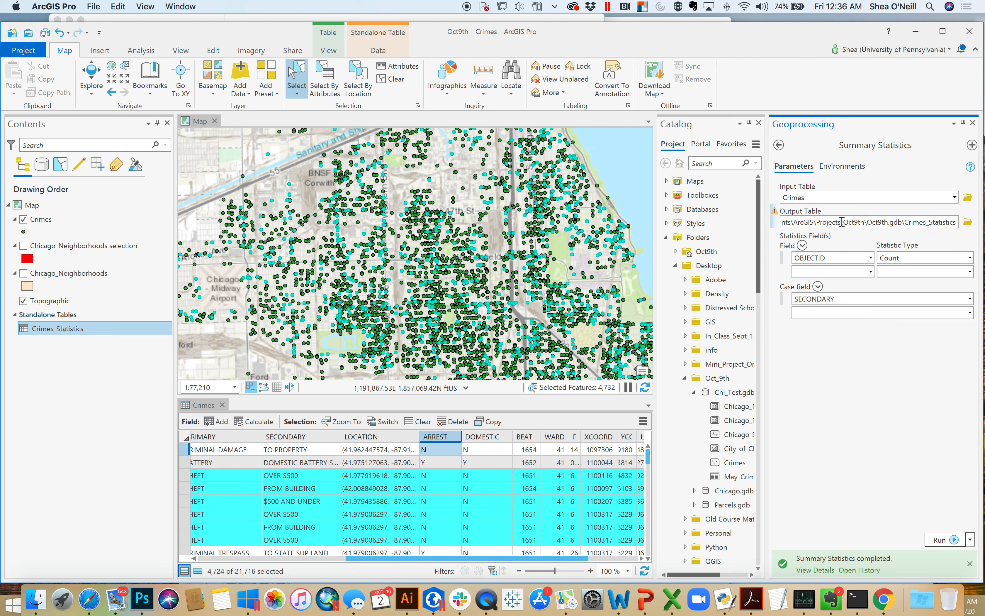
pyautogui.write('2')
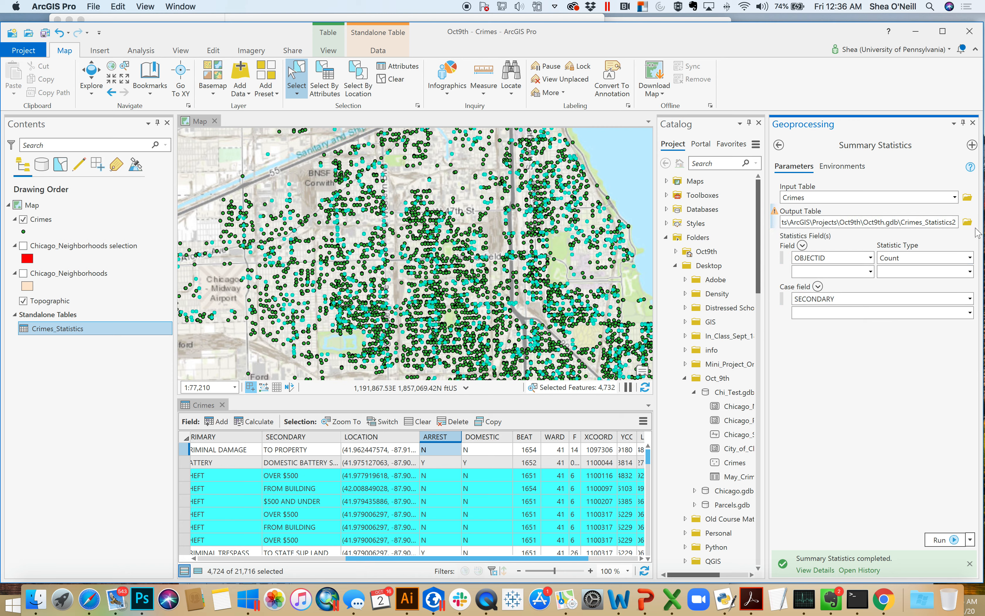
pyautogui.click(957, 541)
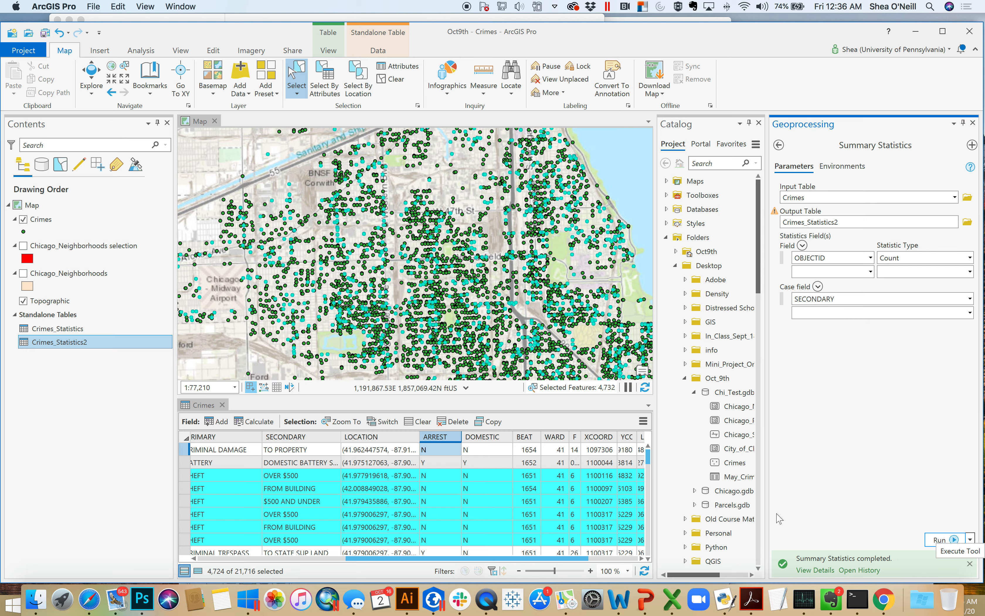
# Open the Crimes_Statistics2 standalone table to examine the theft counts per SECONDARY value, and close it.
pyautogui.rightClick(77, 346)
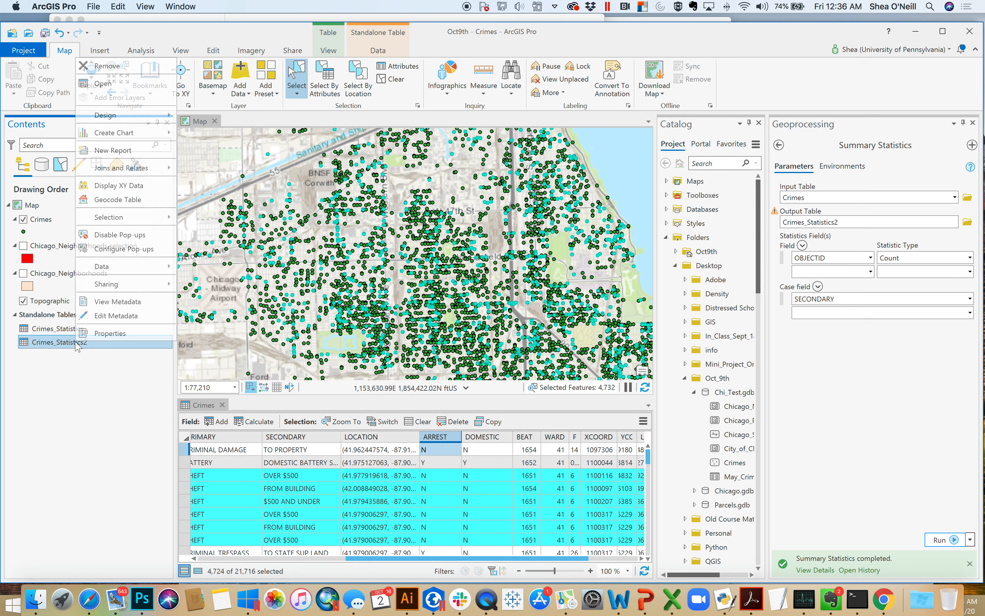
pyautogui.click(145, 84)
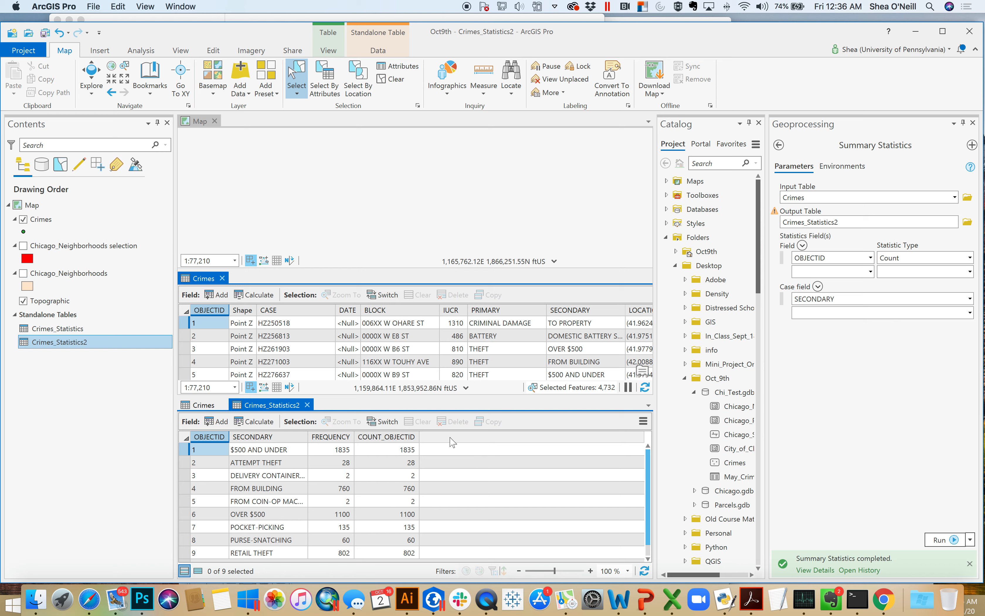
pyautogui.click(318, 504)
pyautogui.scroll(-1, 648, 481)
pyautogui.scroll(1, 648, 481)
pyautogui.click(307, 404)
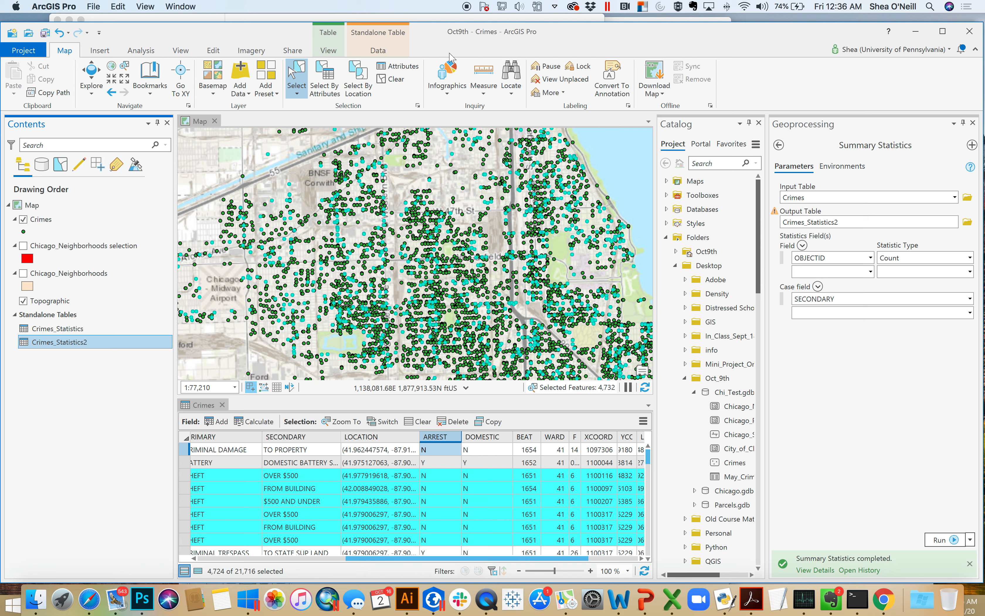
# Clear the selected crimes and close both the Summary Statistics tool and the Crimes attribute table.
pyautogui.click(391, 80)
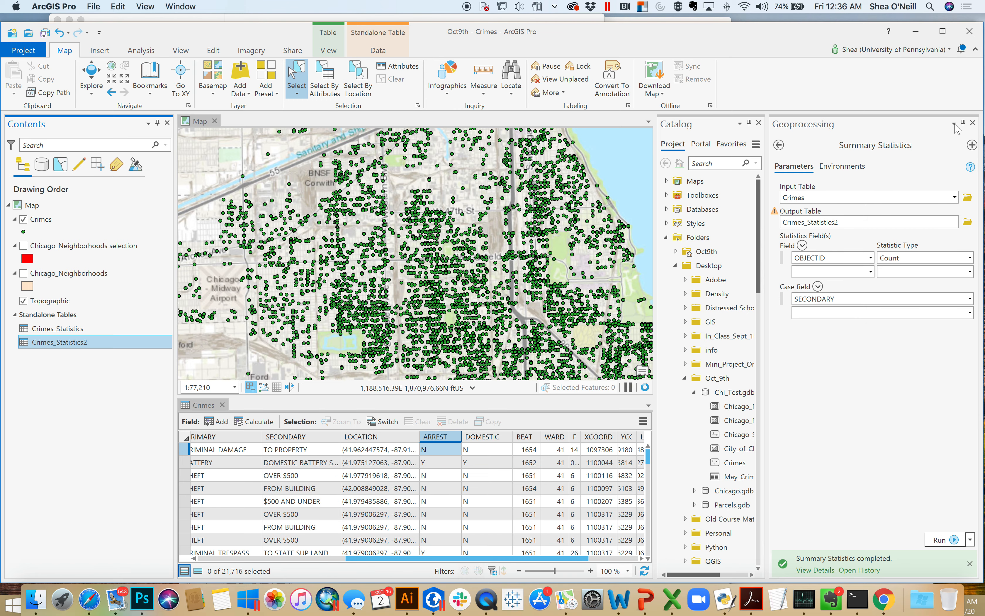
pyautogui.click(973, 123)
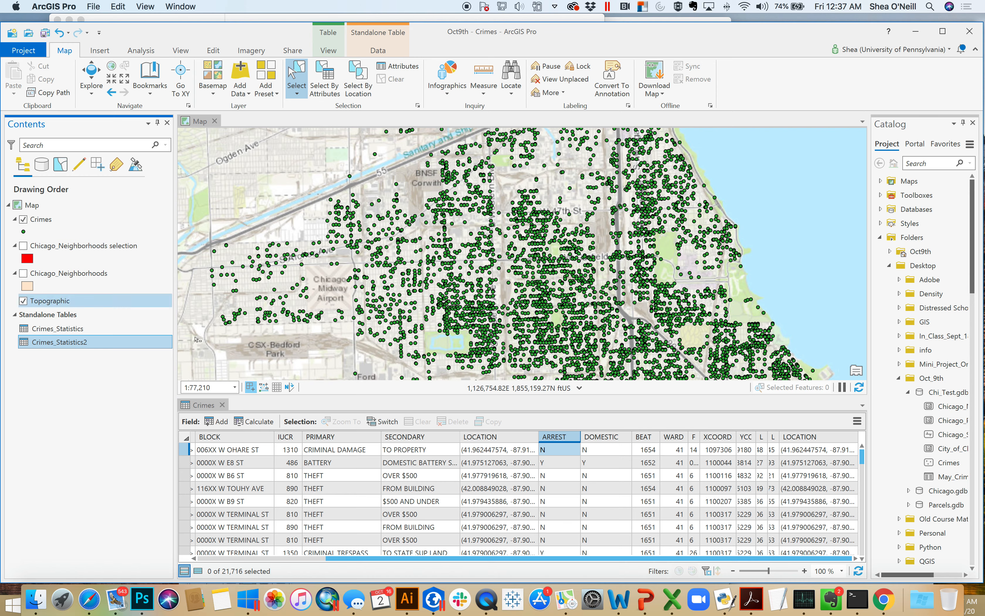
pyautogui.click(222, 404)
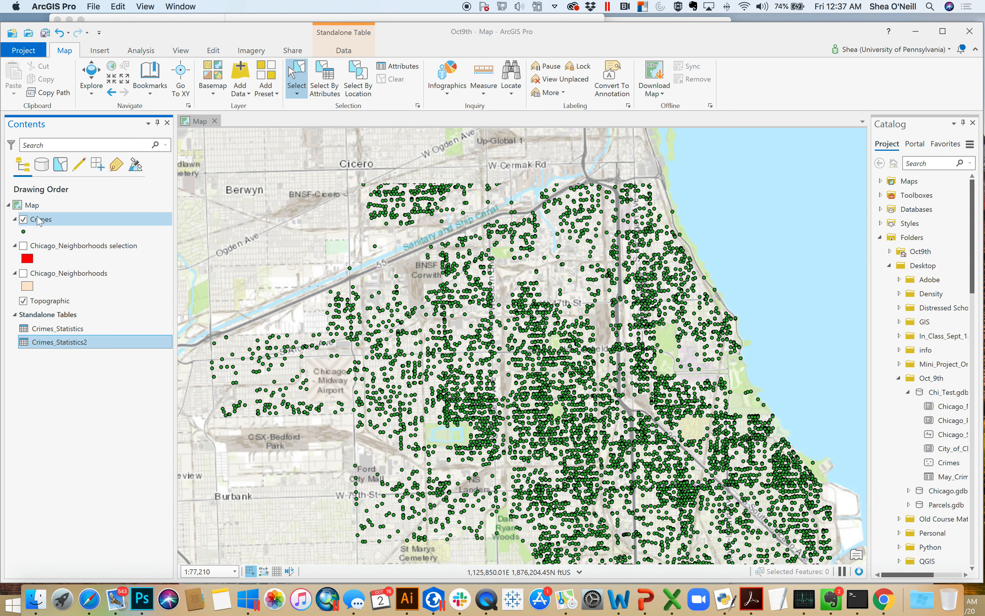
# Add a definition query to the Crimes layer where PRIMARY is equal to THEFT, and apply it to the map.
pyautogui.rightClick(40, 222)
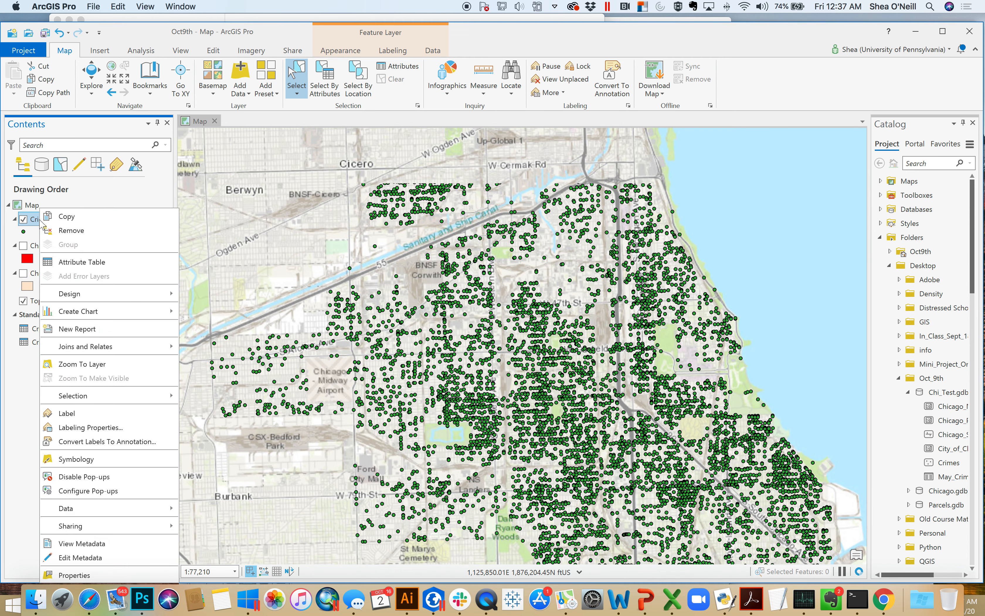
pyautogui.click(100, 578)
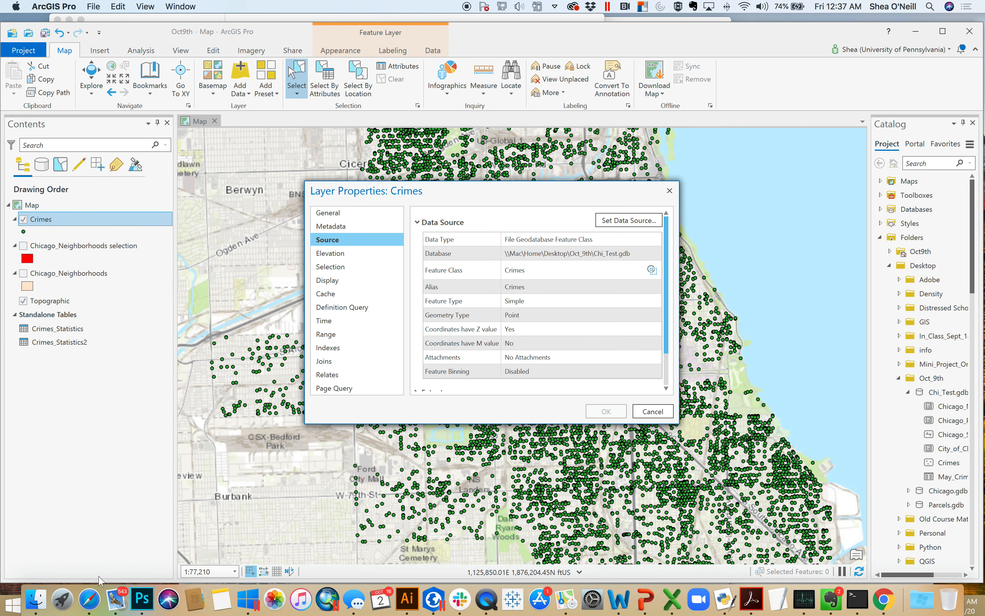
pyautogui.click(343, 307)
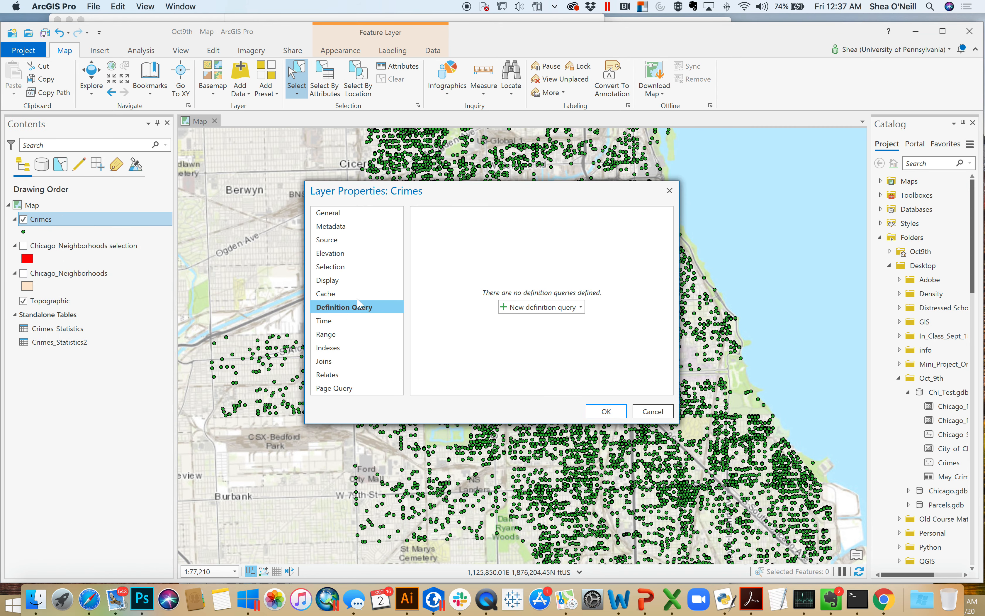
pyautogui.moveTo(503, 191); pyautogui.dragTo(790, 44)
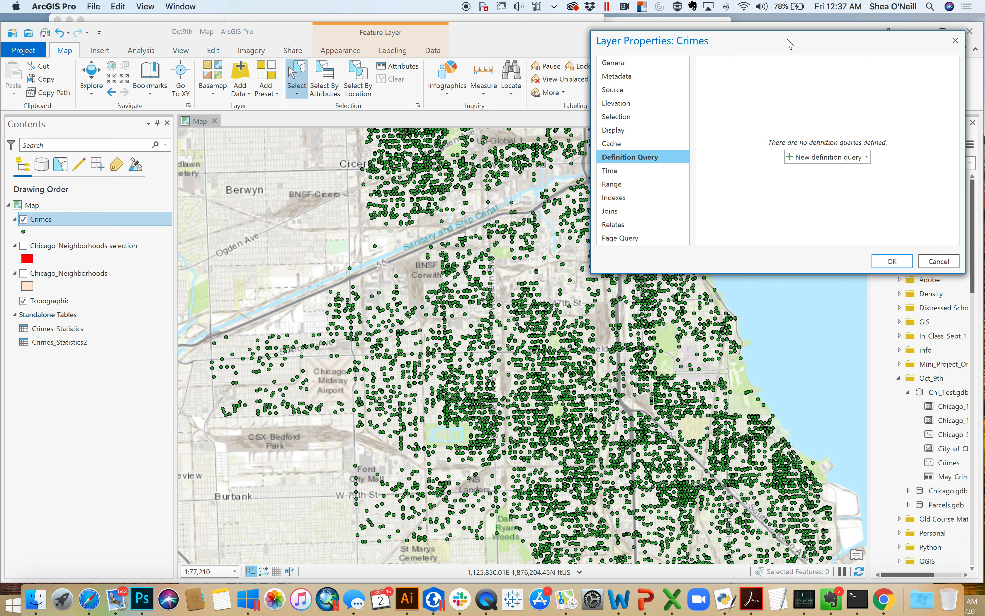
pyautogui.click(827, 159)
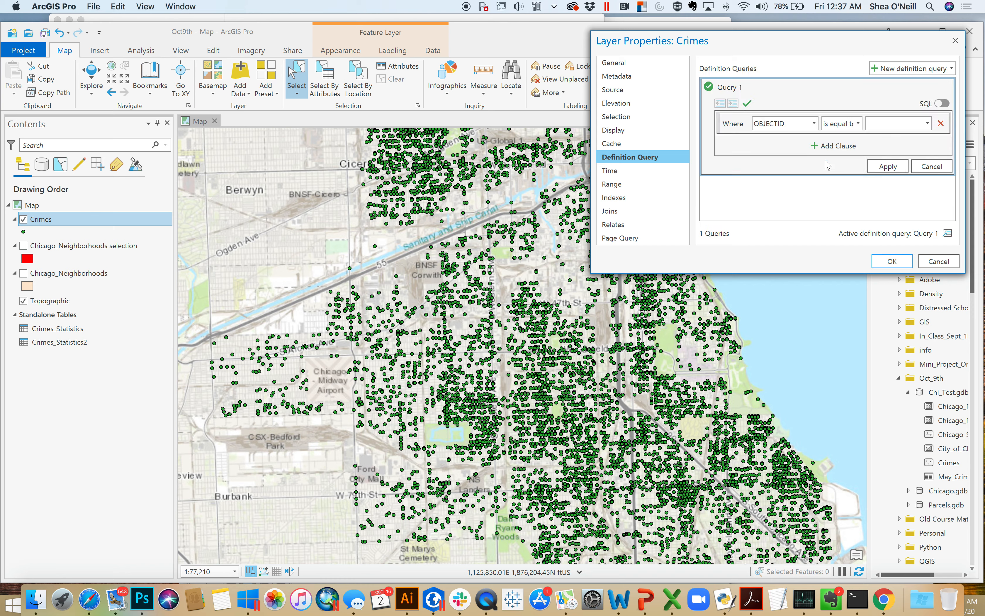
pyautogui.click(814, 123)
pyautogui.click(769, 196)
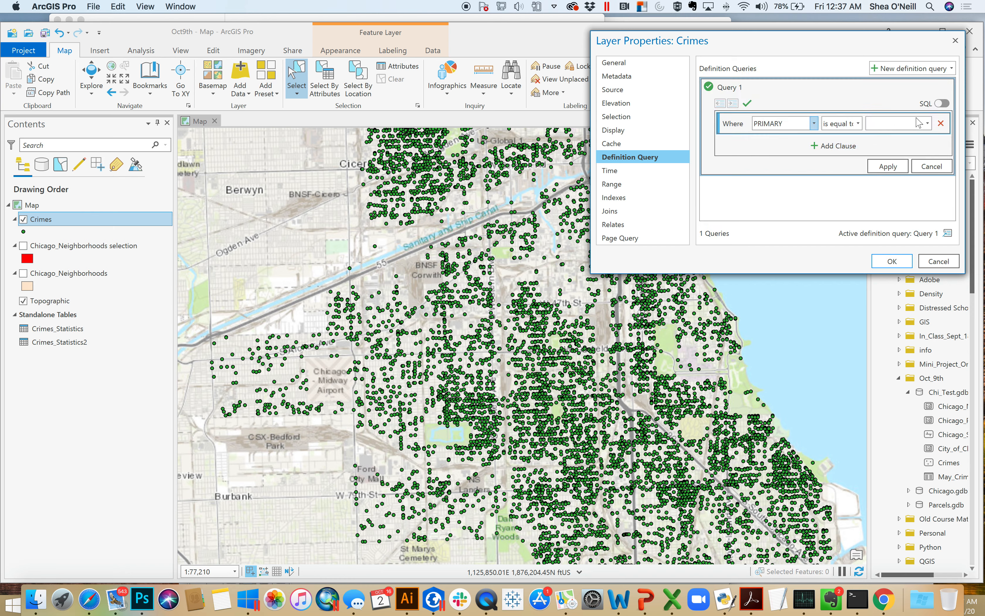
pyautogui.click(929, 124)
pyautogui.scroll(-5, 892, 267)
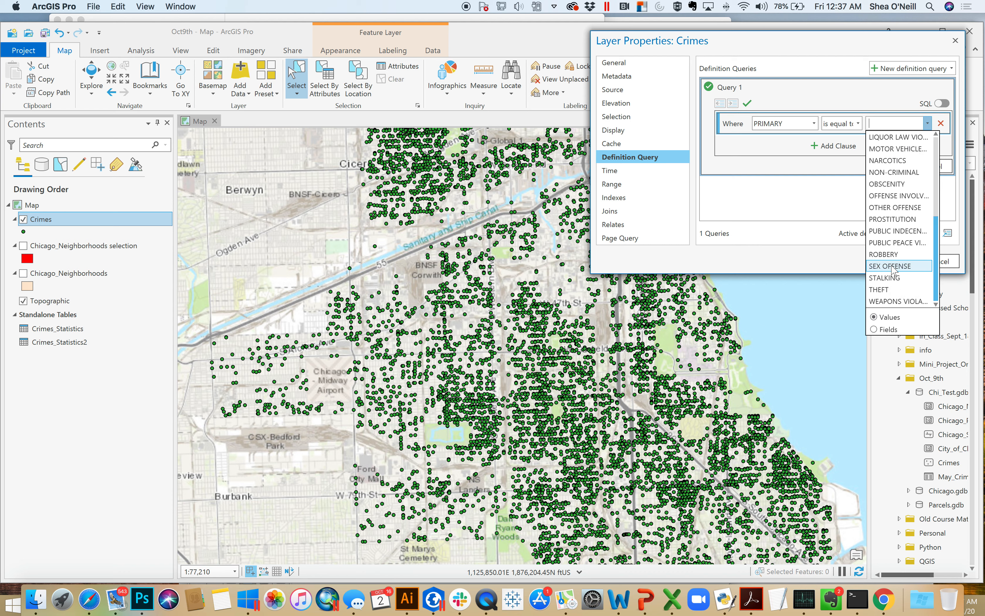
pyautogui.click(885, 289)
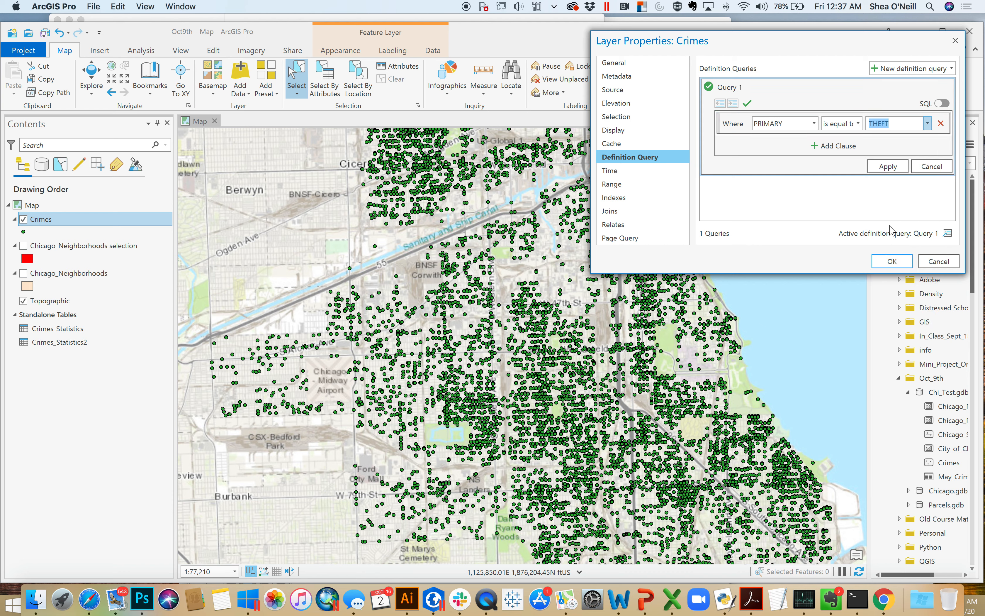
pyautogui.click(889, 166)
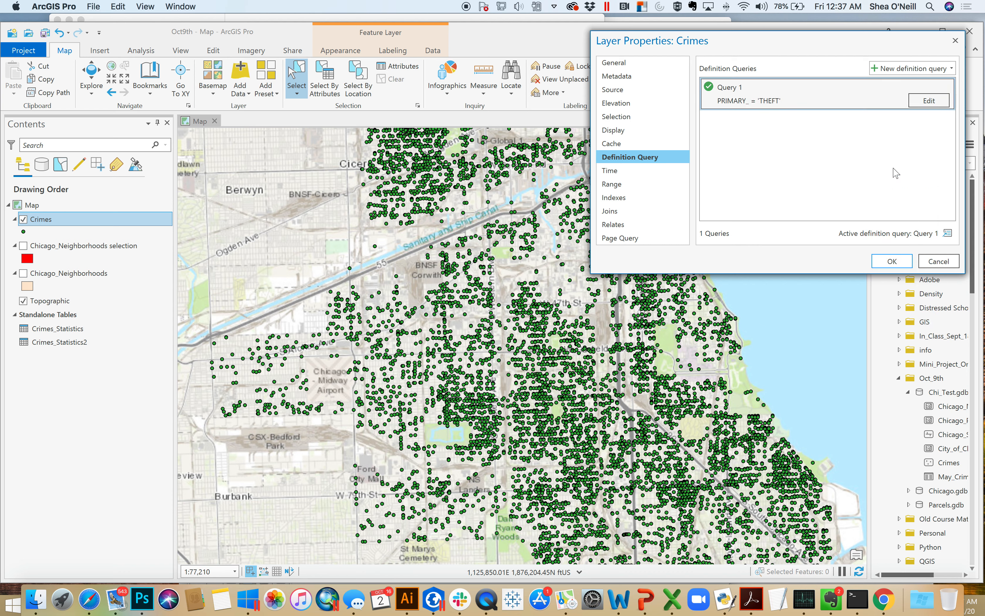
pyautogui.click(892, 261)
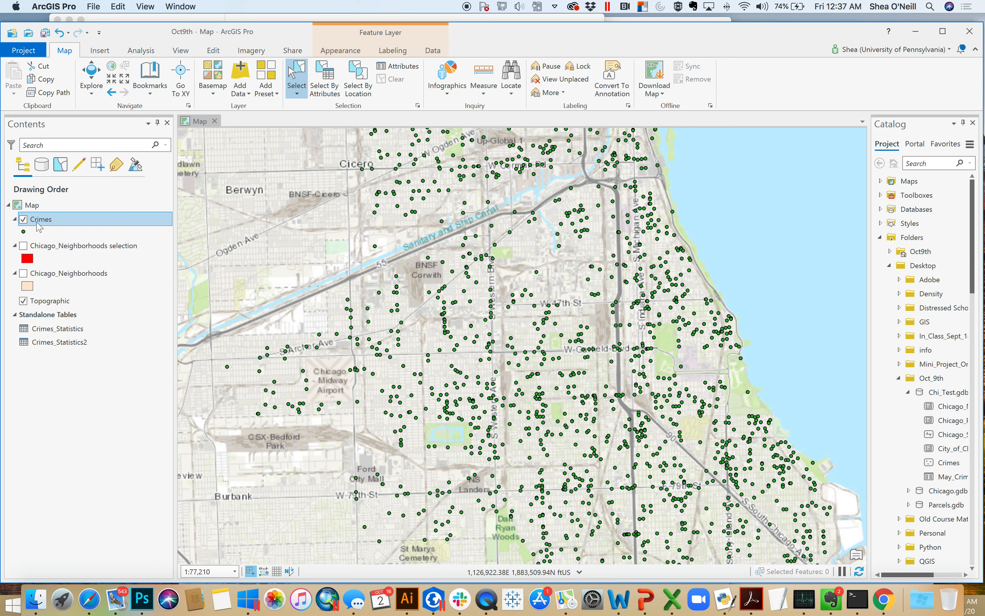
# Remove the THEFT definition query from the Crimes layer's properties and accept the change.
pyautogui.rightClick(39, 222)
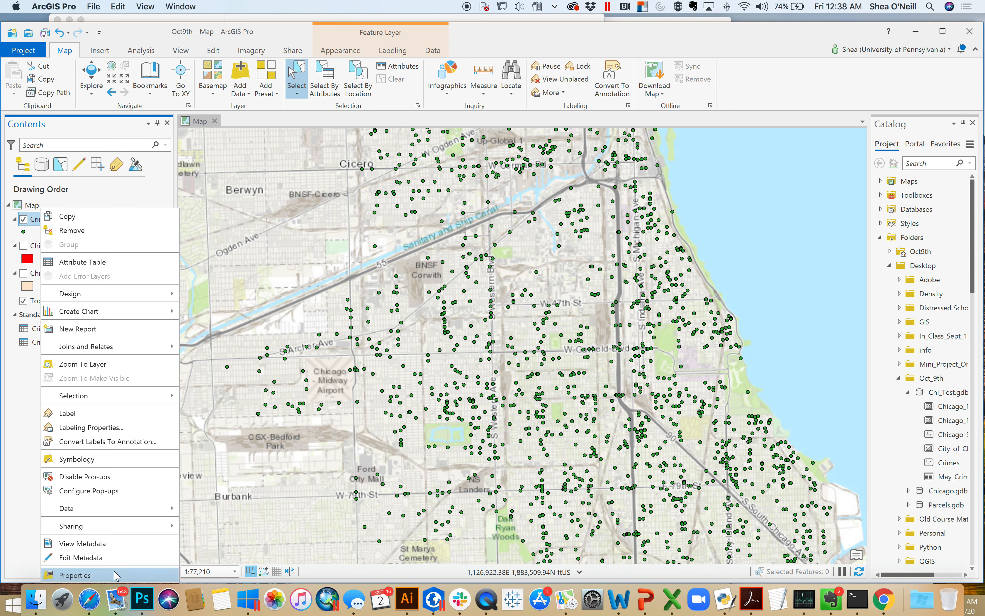
pyautogui.click(116, 575)
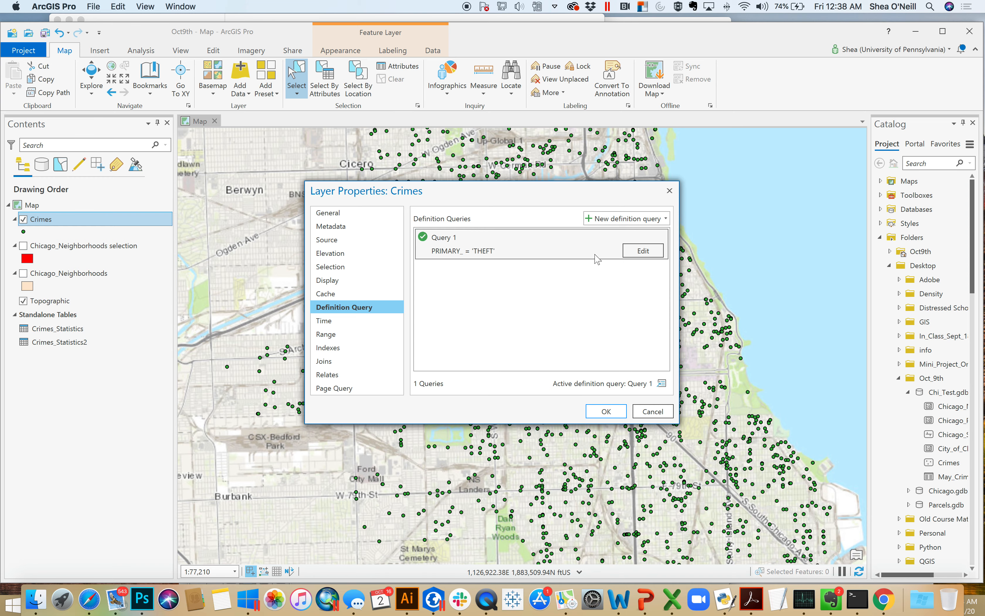
pyautogui.click(496, 237)
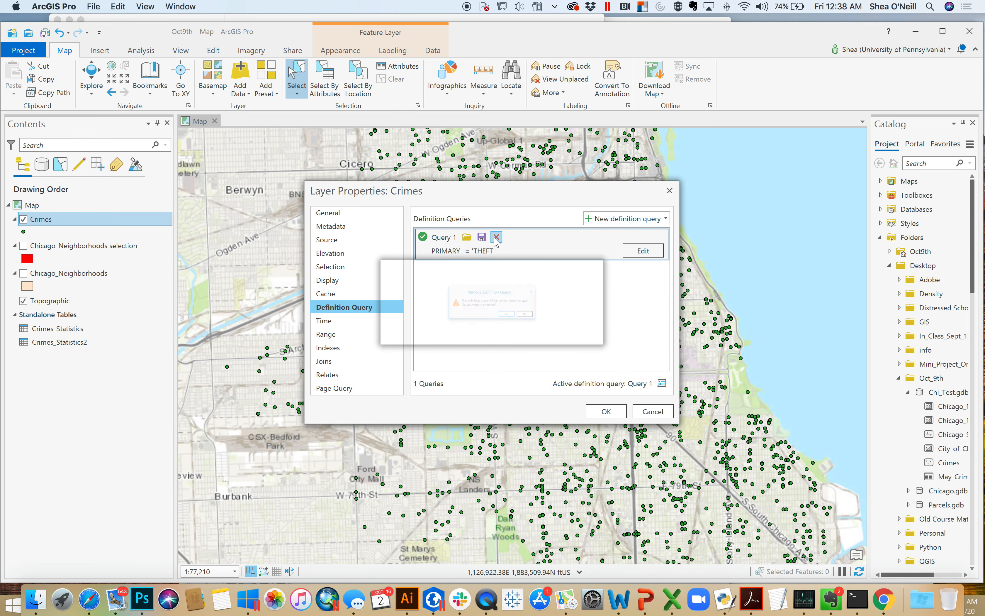
pyautogui.click(525, 332)
pyautogui.click(619, 412)
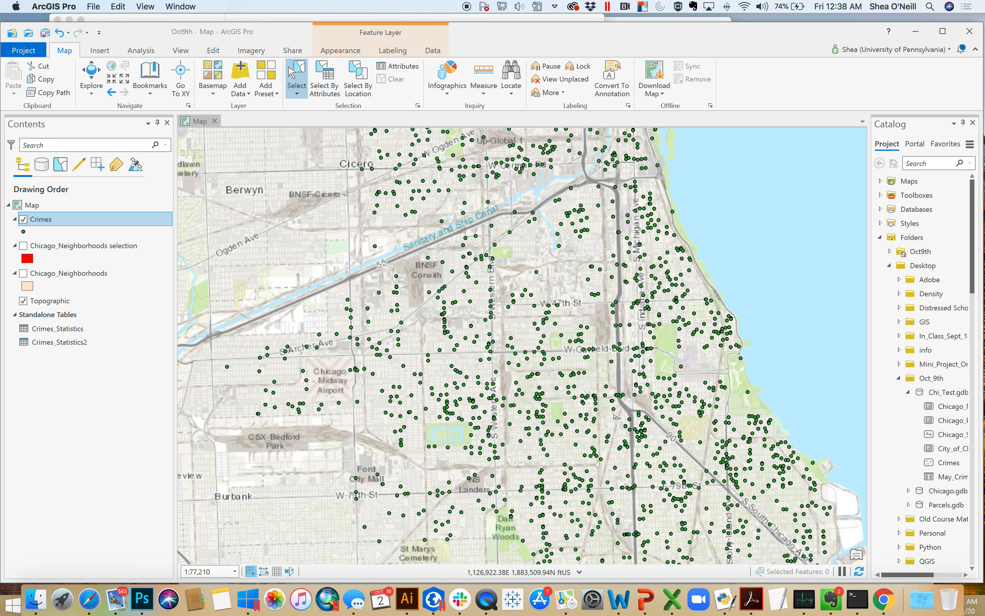